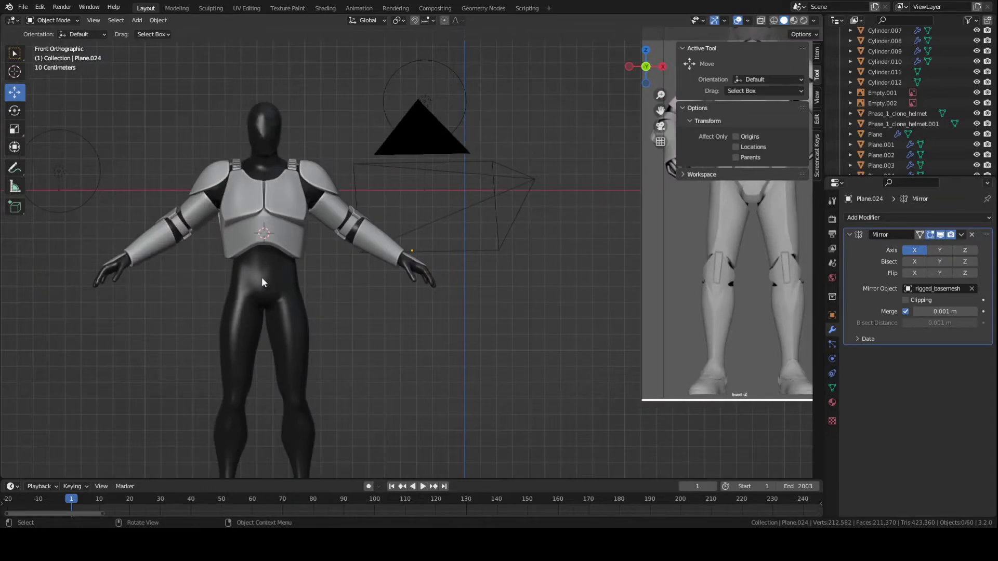
# - Examine the hand armor plate on the clone trooper reference images in the front and side views
pyautogui.scroll(4, 279, 241)
pyautogui.scroll(-4, 281, 241)
pyautogui.keyDown('shift'); pyautogui.moveTo(470, 249); pyautogui.dragTo(347, 247, button='middle'); pyautogui.keyUp('shift')
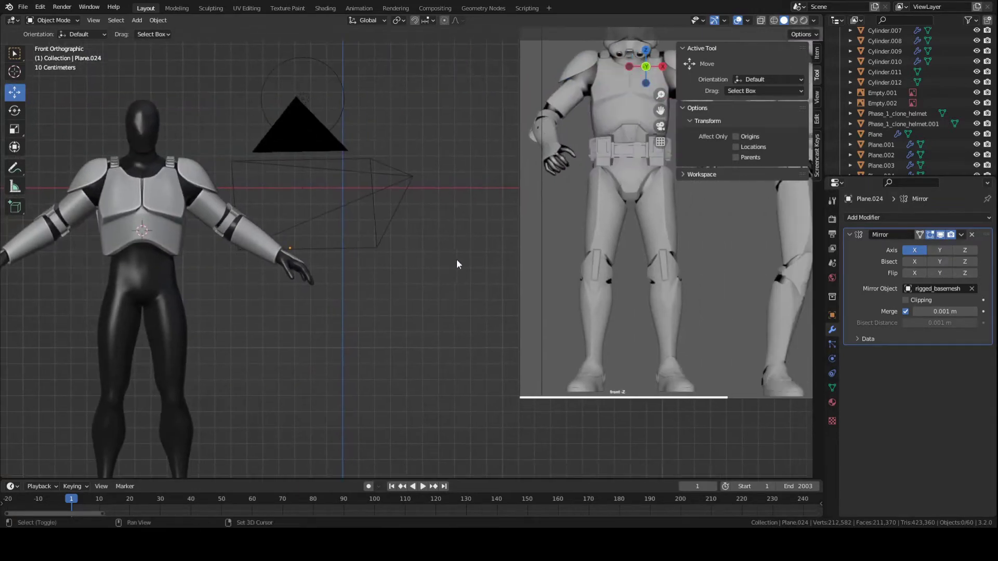
pyautogui.keyDown('shift'); pyautogui.moveTo(560, 229); pyautogui.dragTo(305, 246, button='middle'); pyautogui.keyUp('shift')
pyautogui.scroll(-3, 315, 241)
pyautogui.scroll(2, 387, 234)
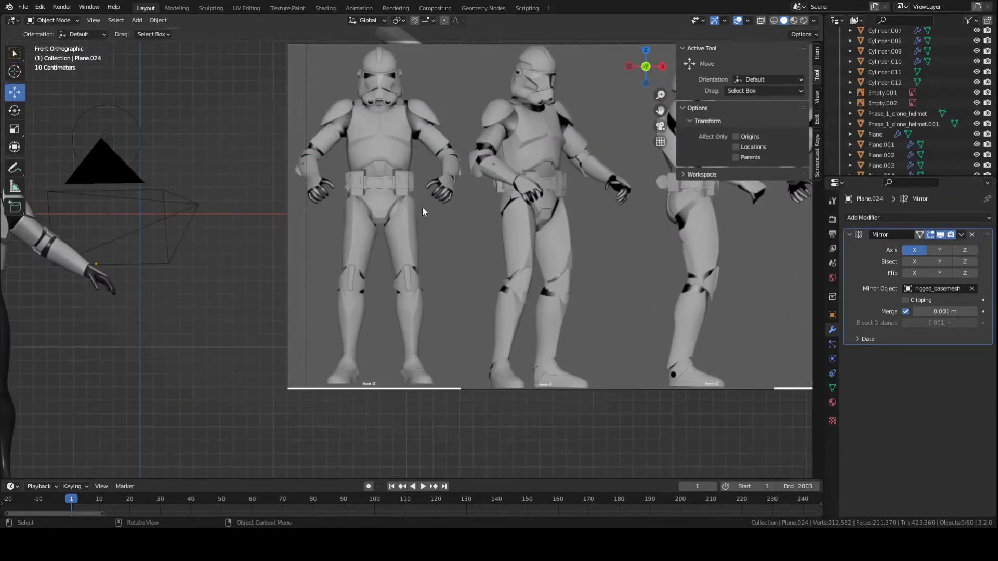
pyautogui.scroll(3, 422, 208)
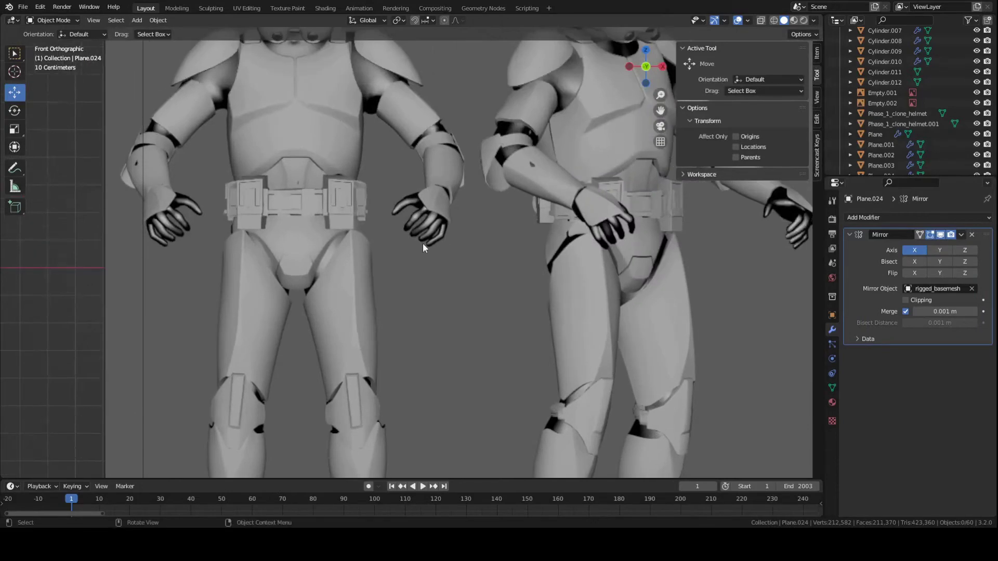
pyautogui.press('KP_3')
pyautogui.scroll(-3, 322, 219)
pyautogui.moveTo(360, 247); pyautogui.dragTo(395, 248, button='middle')
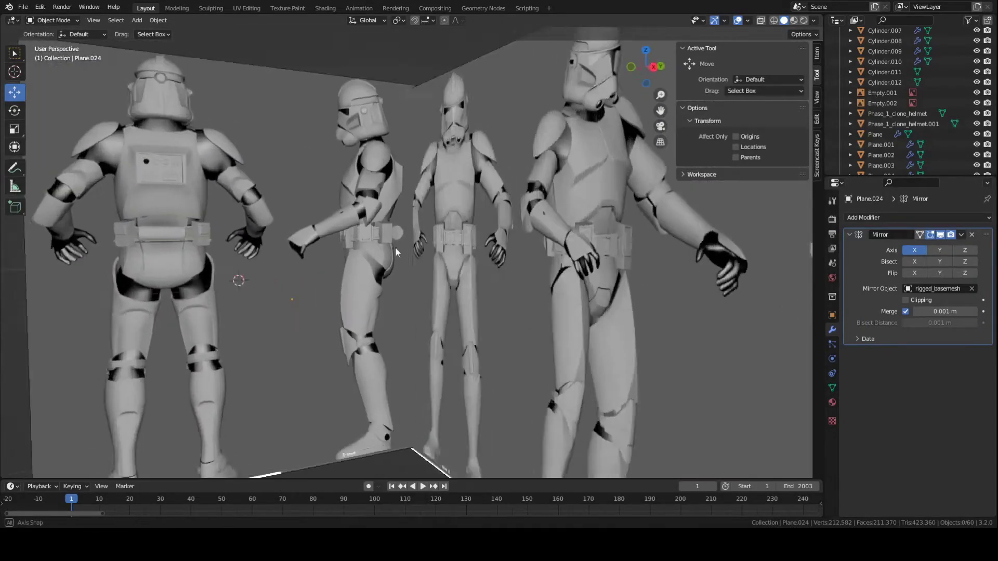
pyautogui.scroll(3, 393, 239)
pyautogui.press('KP_1')
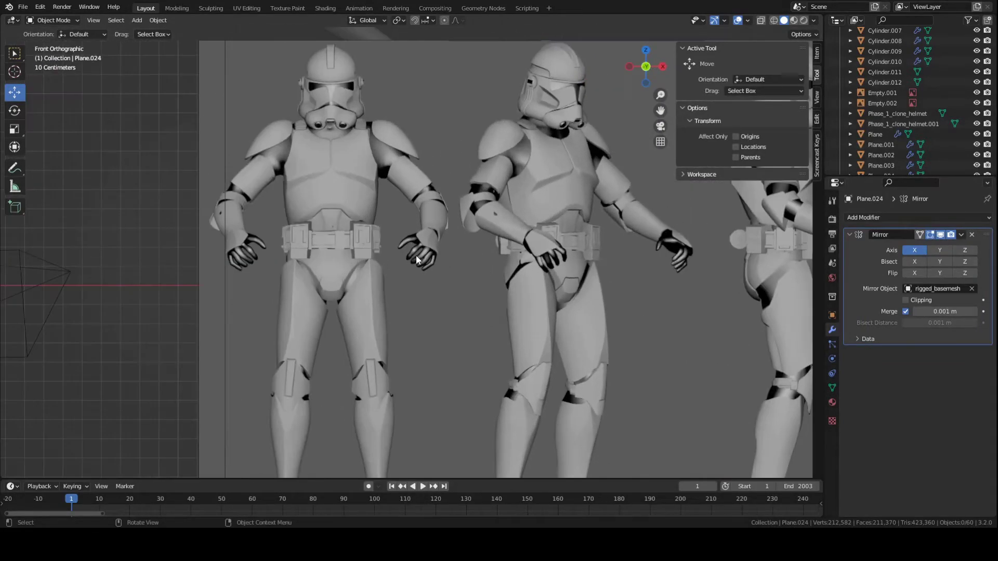
pyautogui.scroll(3, 402, 278)
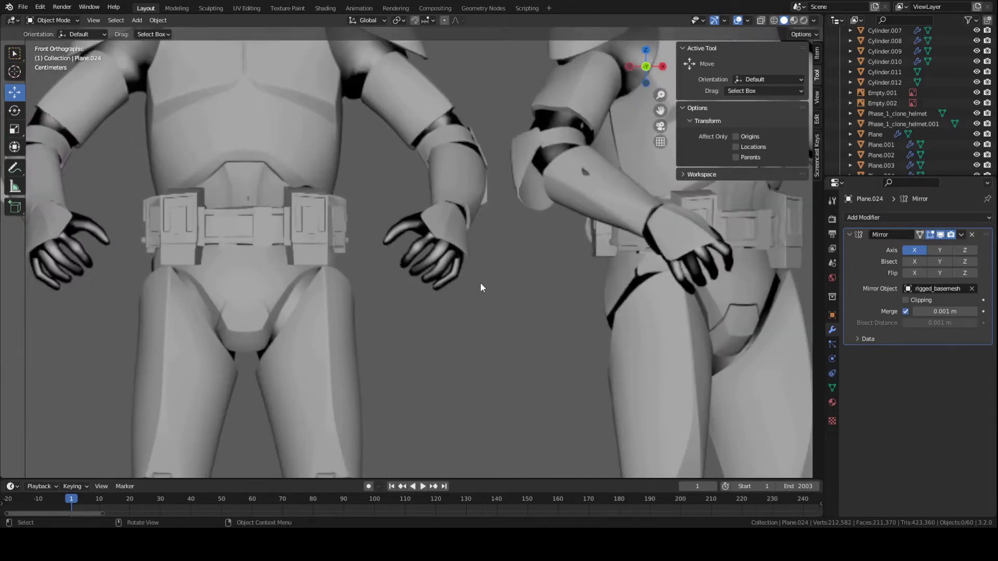
pyautogui.scroll(3, 480, 283)
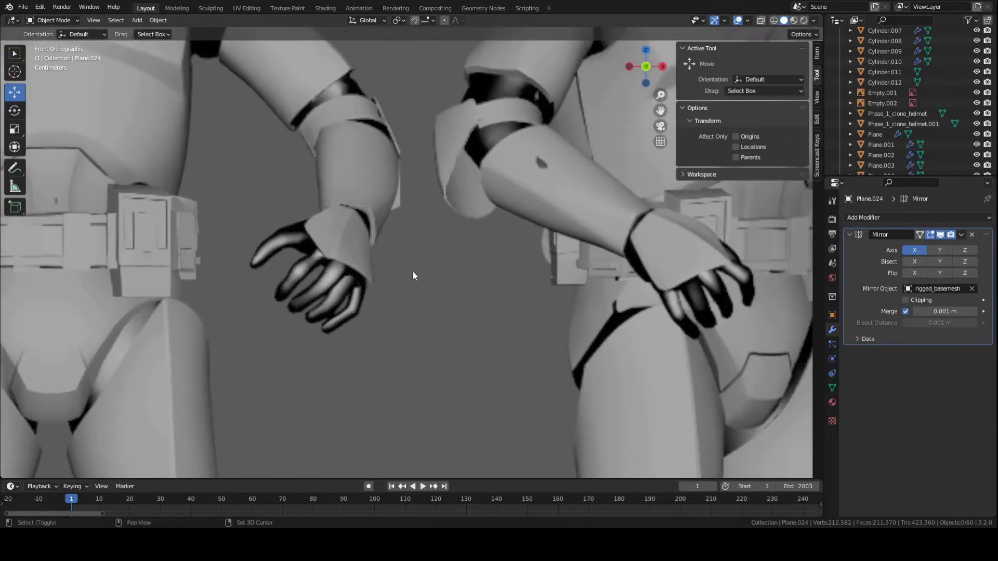
# - Place the 3D cursor on the front reference's hand plate and turn on the Screencast Keys display
pyautogui.keyDown('shift'); pyautogui.moveTo(416, 269); pyautogui.dragTo(420, 267, button='right'); pyautogui.keyUp('shift')
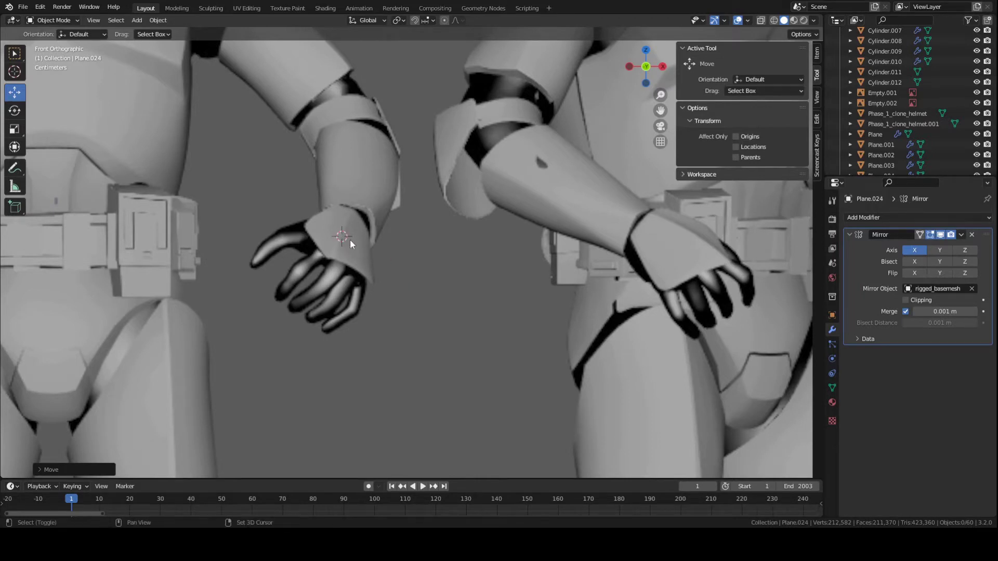
pyautogui.hotkey('shift', 'a')
pyautogui.click(817, 148)
pyautogui.click(714, 47)
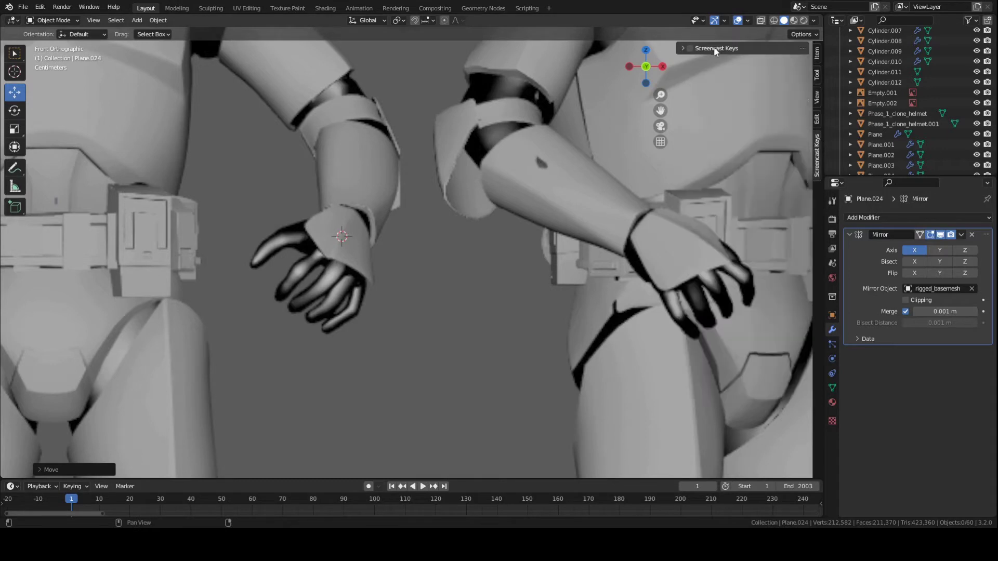
# - Add a mesh plane at the 3D cursor and scale it
pyautogui.hotkey('shift', 'a')
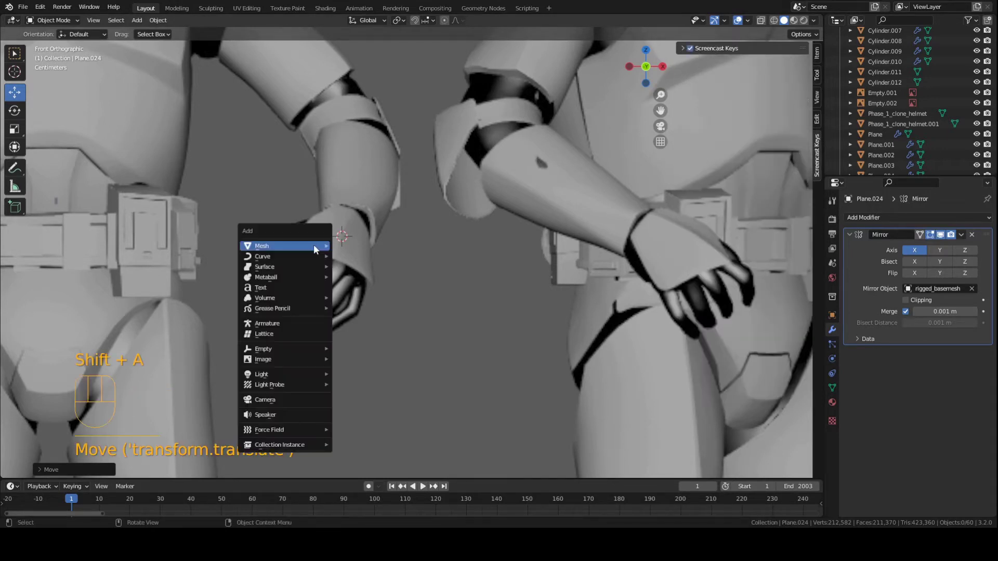
pyautogui.moveTo(314, 248)
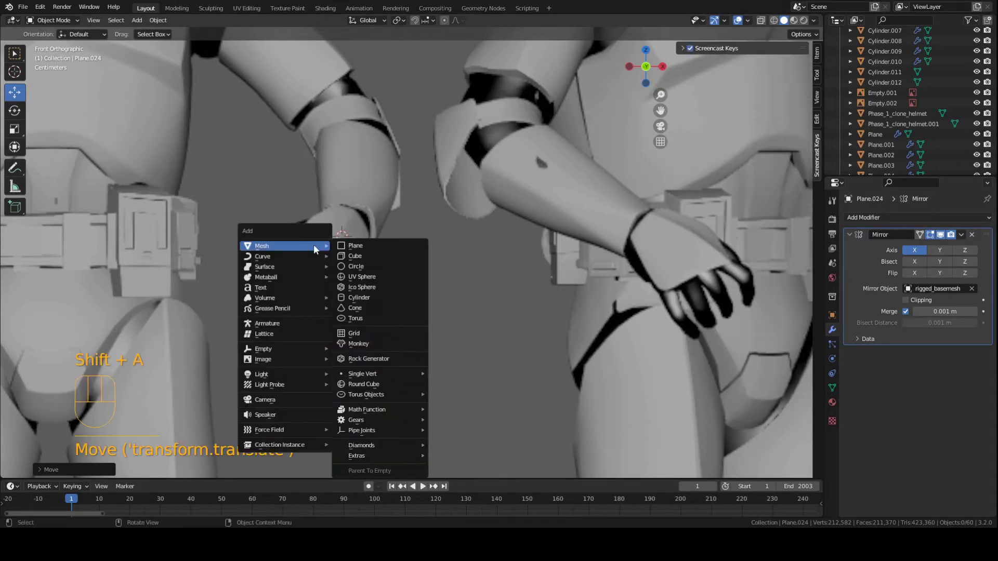
pyautogui.click(358, 250)
pyautogui.press('s')
pyautogui.click(432, 255)
# - Move the plane over the hand plate of the side reference in right view and save the file
pyautogui.press('KP_3')
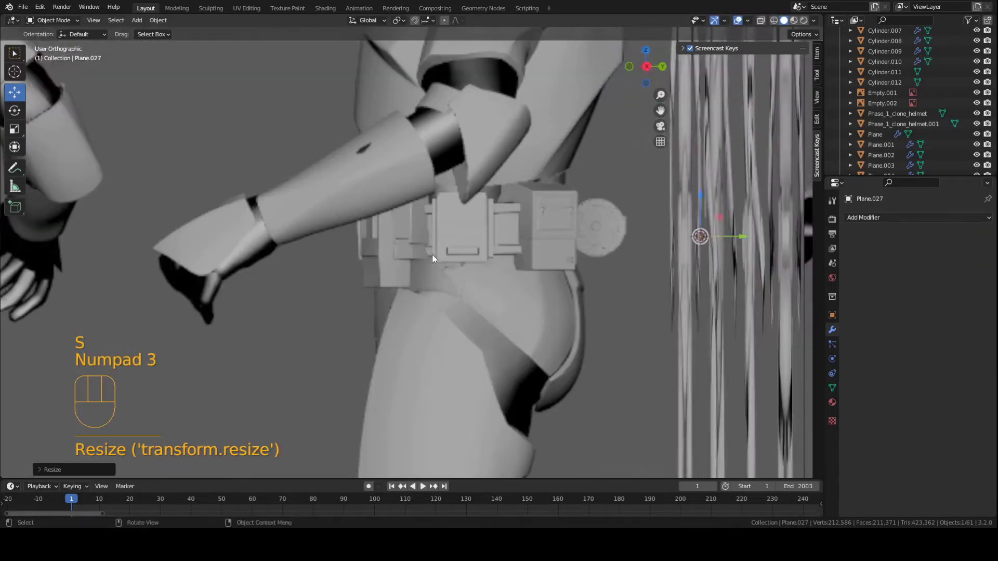
pyautogui.press('g')
pyautogui.click(194, 253)
pyautogui.keyDown('shift'); pyautogui.moveTo(195, 253); pyautogui.dragTo(303, 250, button='middle'); pyautogui.keyUp('shift')
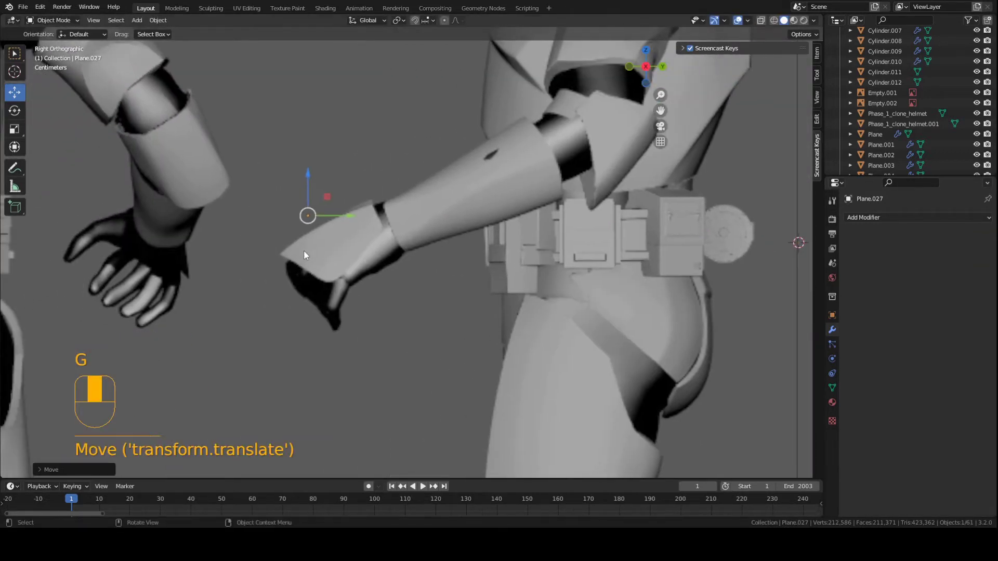
pyautogui.press('g')
pyautogui.click(439, 208)
pyautogui.press('g')
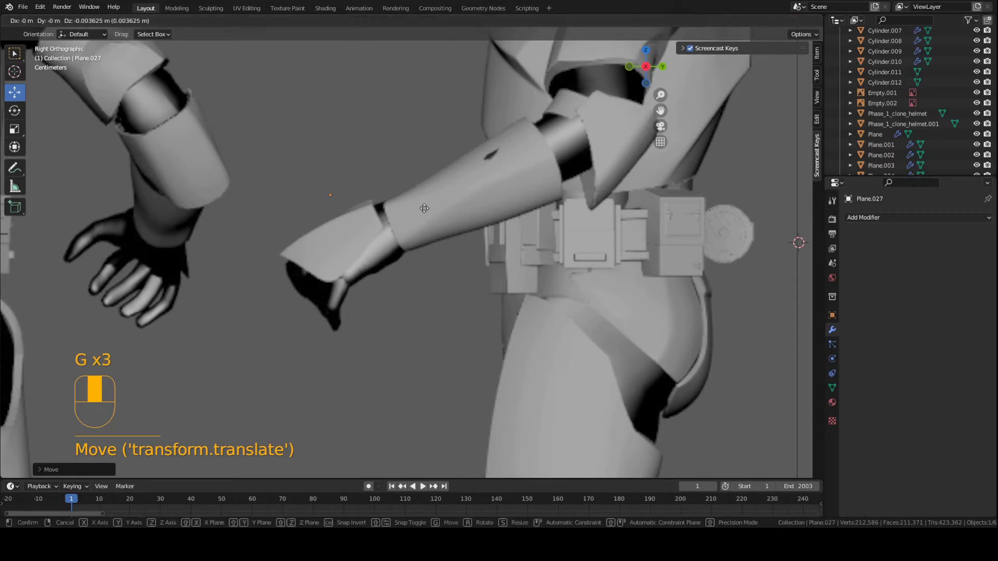
pyautogui.click(424, 217)
pyautogui.scroll(-2, 410, 218)
pyautogui.hotkey('ctrl', 's')
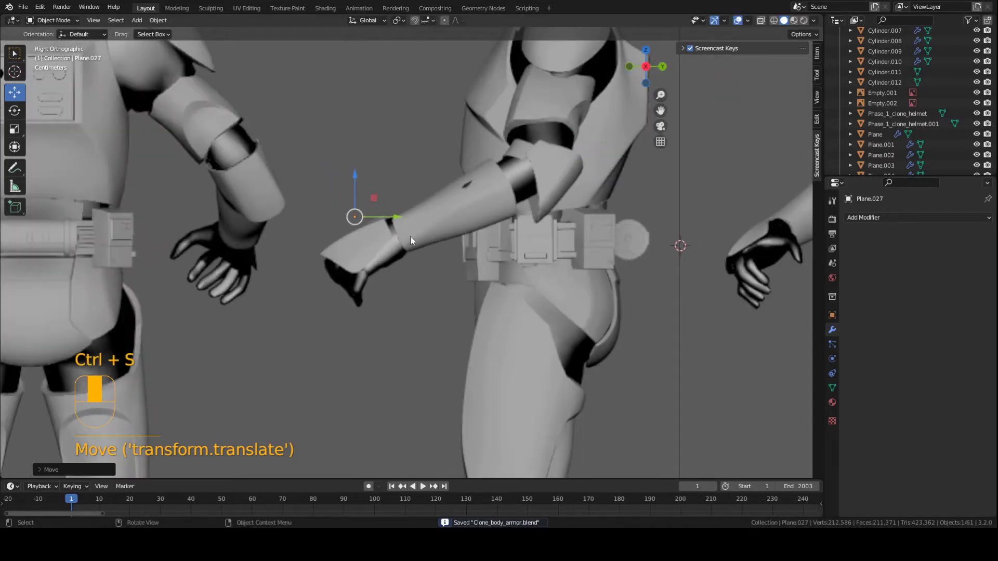
# - Scale the plane down closer to the size of the reference hand plate
pyautogui.moveTo(405, 322); pyautogui.dragTo(482, 338, button='middle')
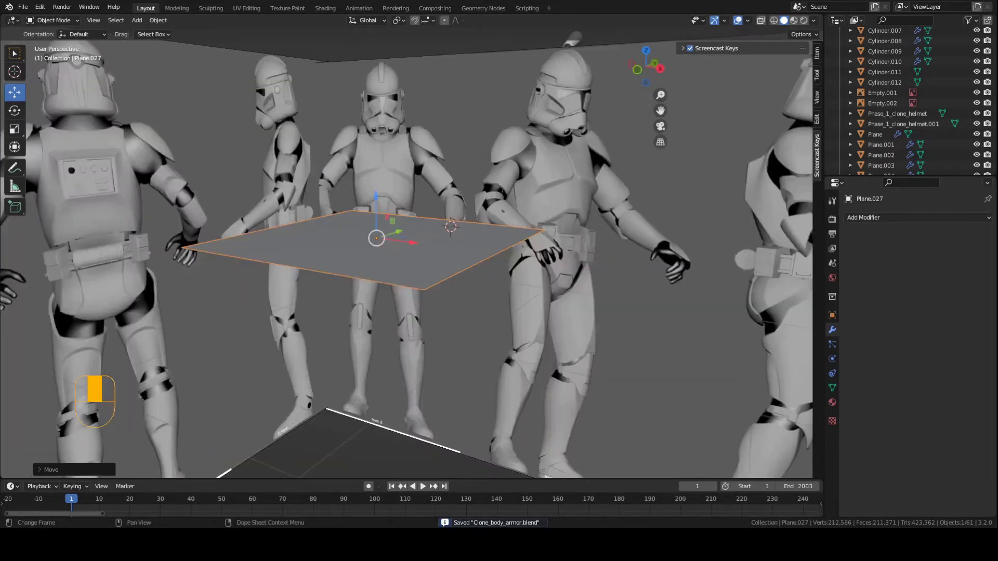
pyautogui.moveTo(403, 357); pyautogui.dragTo(490, 323, button='middle')
pyautogui.press('s')
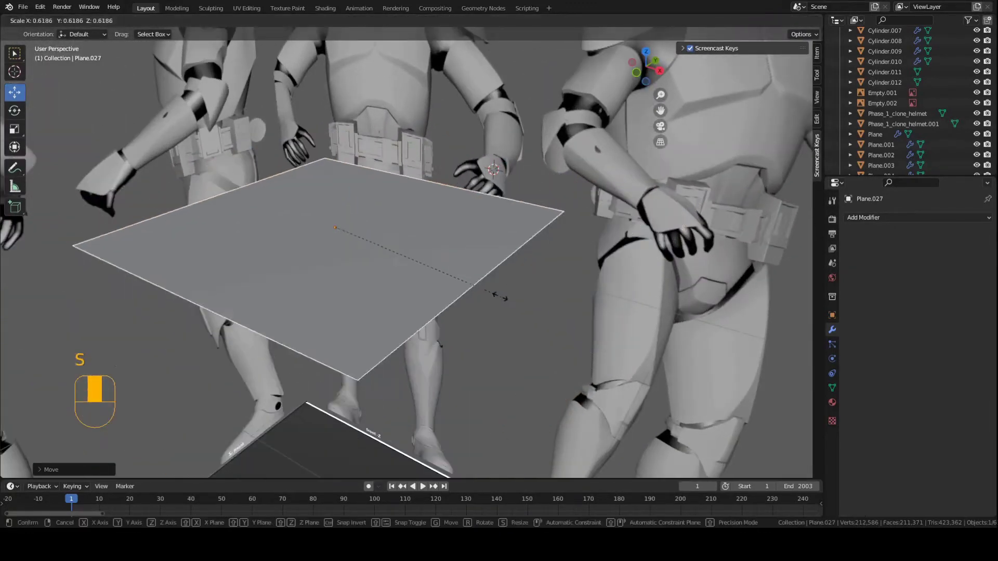
pyautogui.click(380, 238)
# - Position the plane over the hand of the front reference in front view and save the file
pyautogui.press('KP_1')
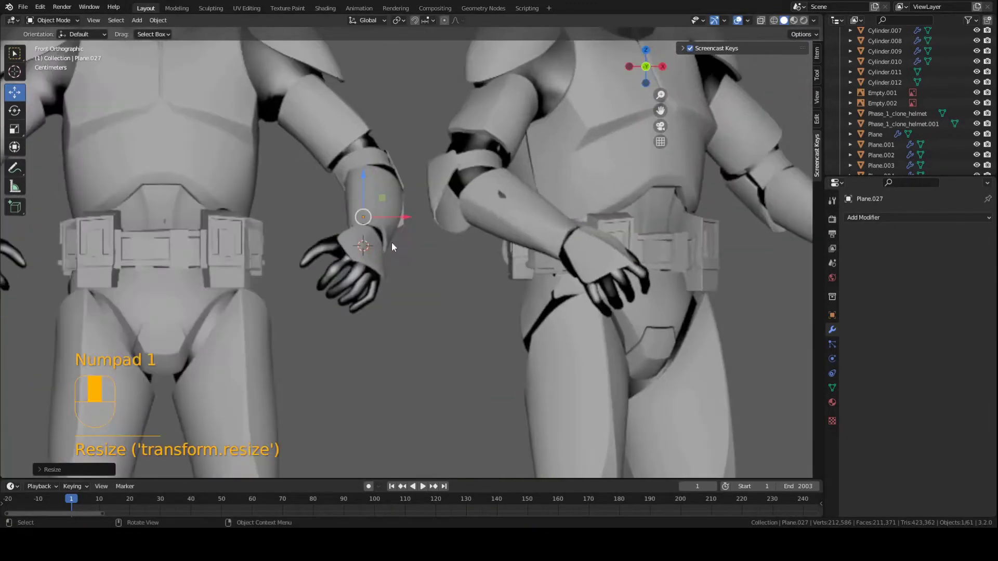
pyautogui.scroll(4, 390, 244)
pyautogui.keyDown('shift'); pyautogui.moveTo(360, 217); pyautogui.dragTo(427, 261, button='middle'); pyautogui.keyUp('shift')
pyautogui.scroll(-3, 416, 244)
pyautogui.press('g')
pyautogui.click(426, 268)
pyautogui.scroll(2, 427, 261)
pyautogui.hotkey('ctrl', 's')
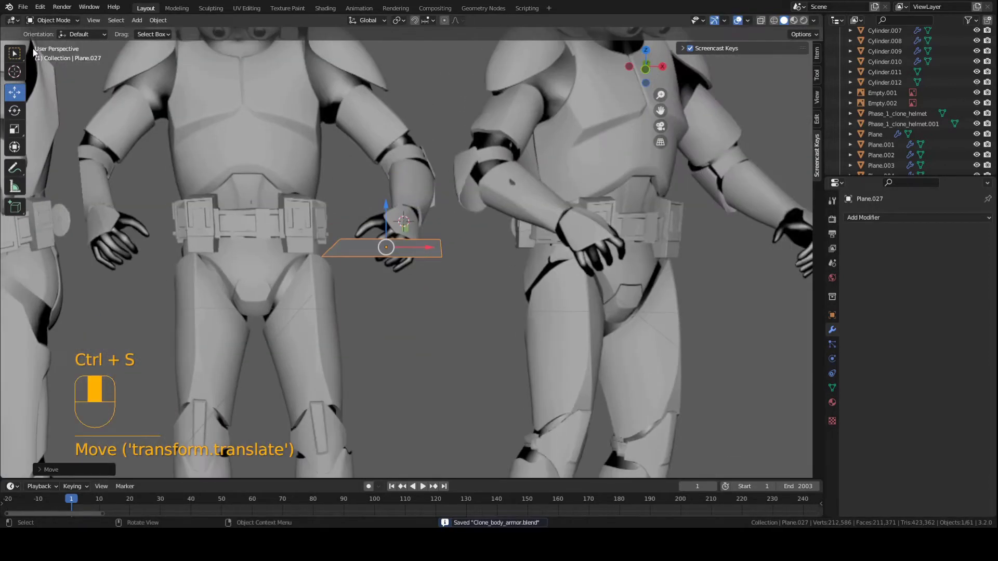
# - In Edit Mode, move one rear corner vertex of the plane to the upper wrist edge of the side reference's hand plate
pyautogui.click(52, 20)
pyautogui.click(49, 42)
pyautogui.scroll(3, 369, 258)
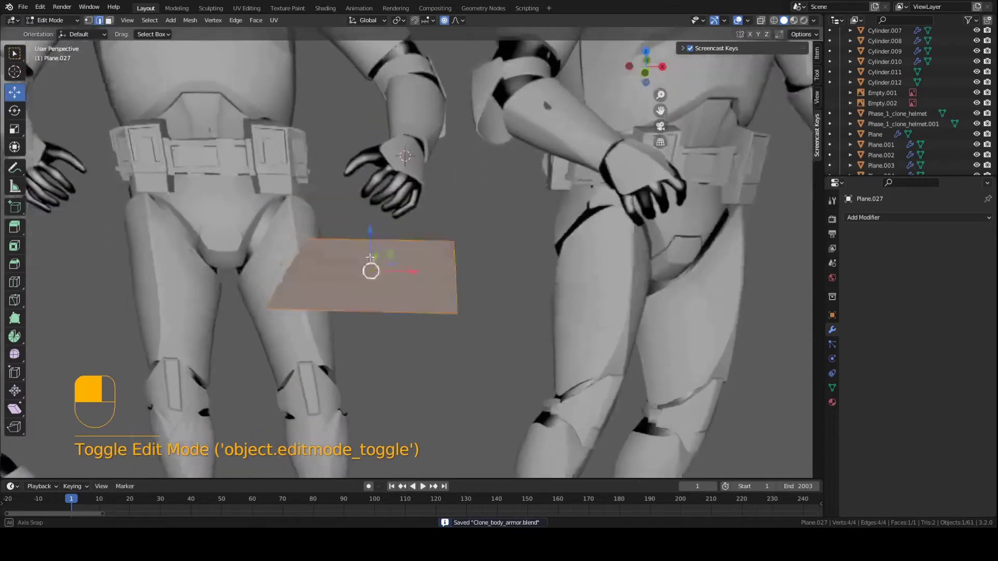
pyautogui.moveTo(370, 258); pyautogui.dragTo(369, 259, button='middle')
pyautogui.press('KP_3')
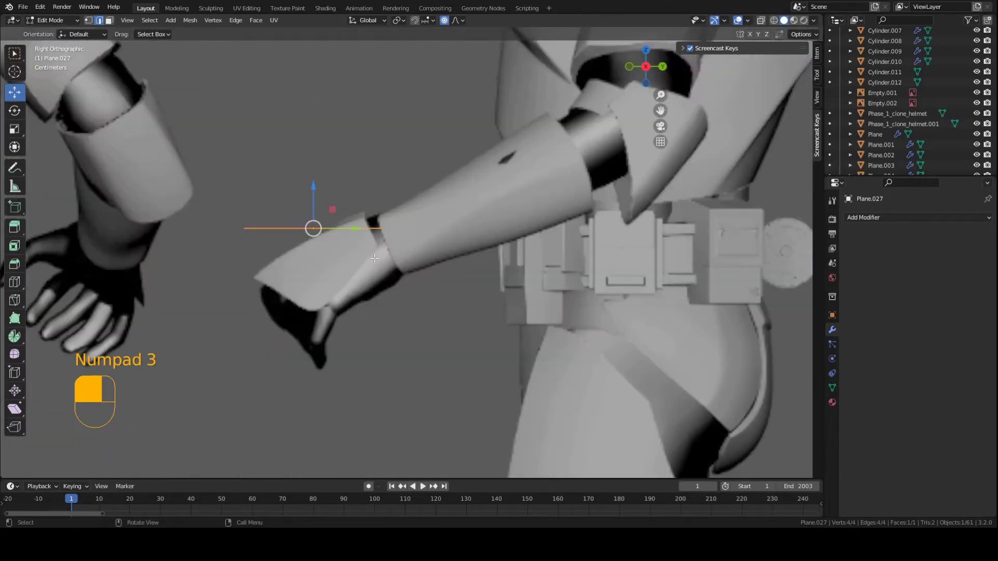
pyautogui.press('2')
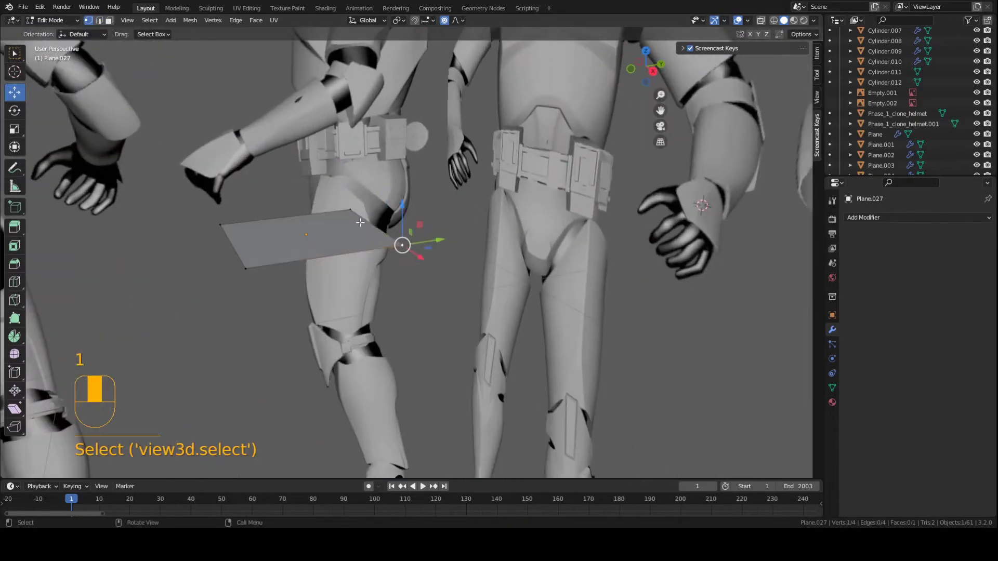
pyautogui.press('2')
pyautogui.click(355, 215)
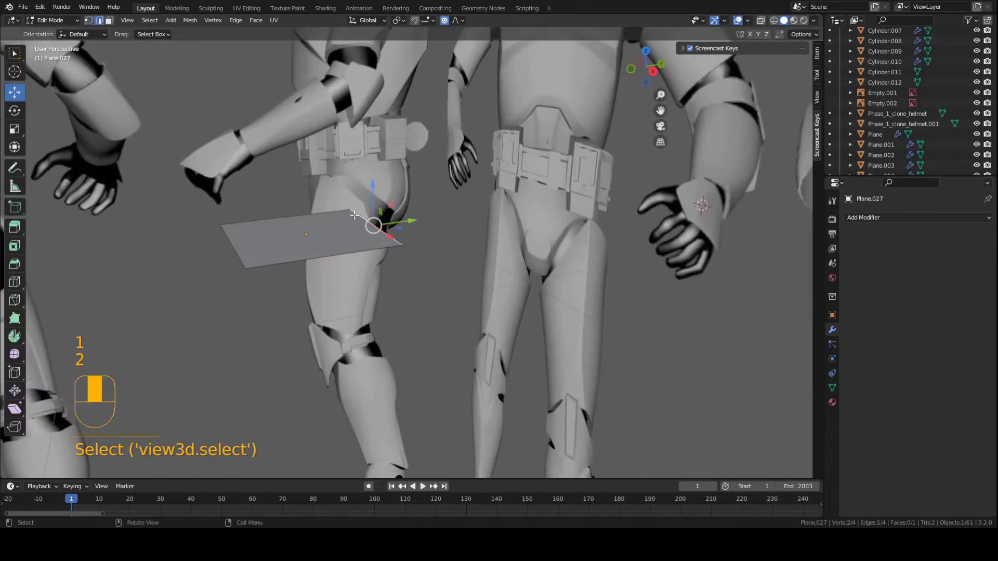
pyautogui.press('1')
pyautogui.click(345, 214)
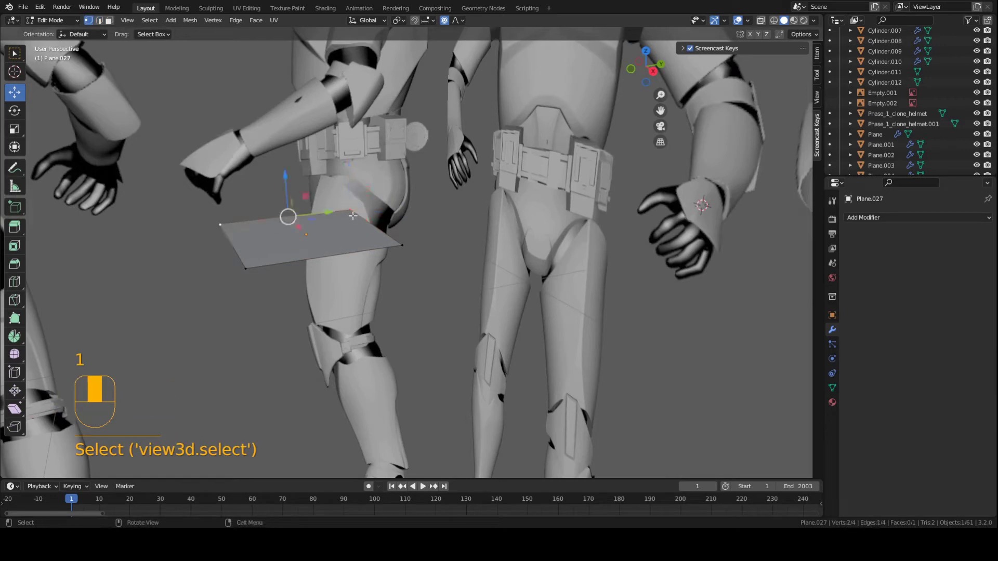
pyautogui.press('KP_3')
pyautogui.press('g')
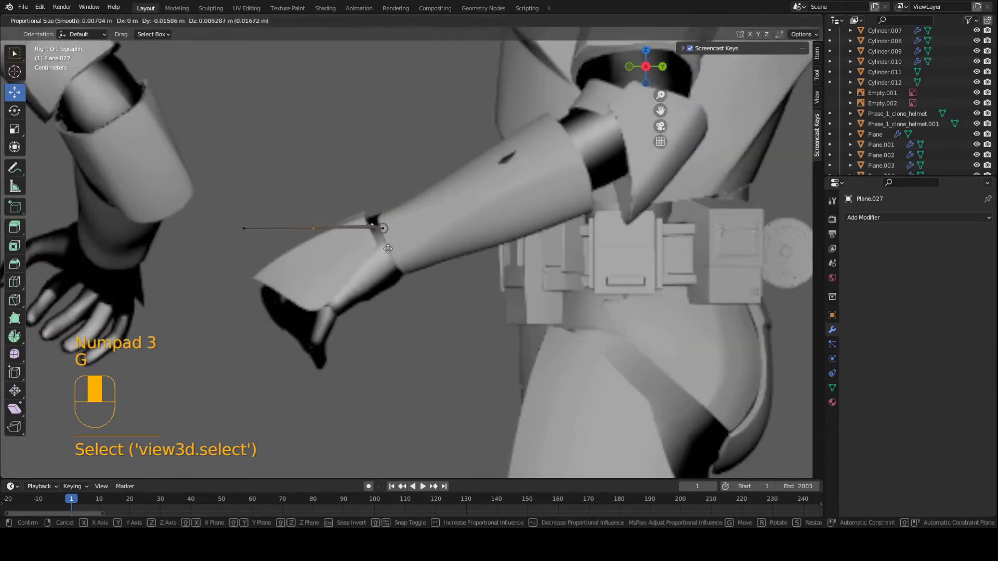
pyautogui.click(257, 235)
# - Lower the plane's two front corner vertices toward the knuckle end of the reference hand plate
pyautogui.click(244, 229)
pyautogui.press('g')
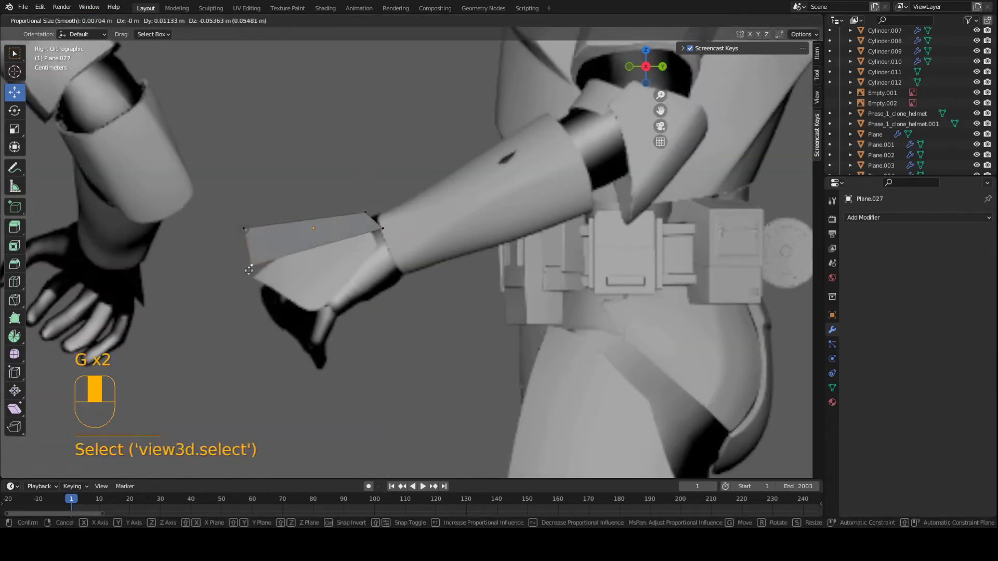
pyautogui.click(263, 278)
pyautogui.moveTo(263, 279); pyautogui.dragTo(372, 266, button='middle')
pyautogui.click(243, 225)
pyautogui.press('g')
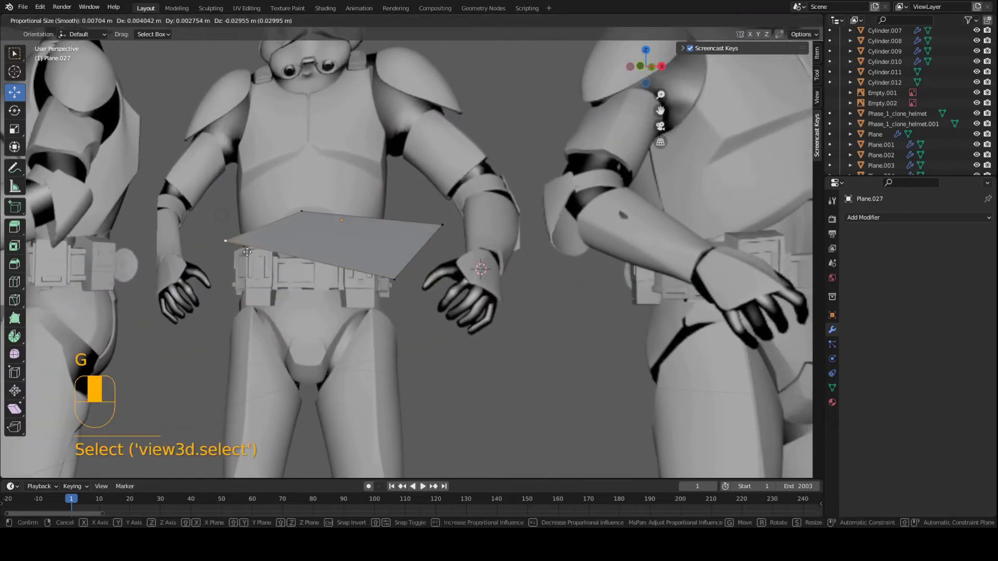
pyautogui.click(247, 253)
# - In wireframe display, align both front corner vertices with the pointed tip of the side reference's hand plate
pyautogui.press('KP_3')
pyautogui.scroll(4, 253, 255)
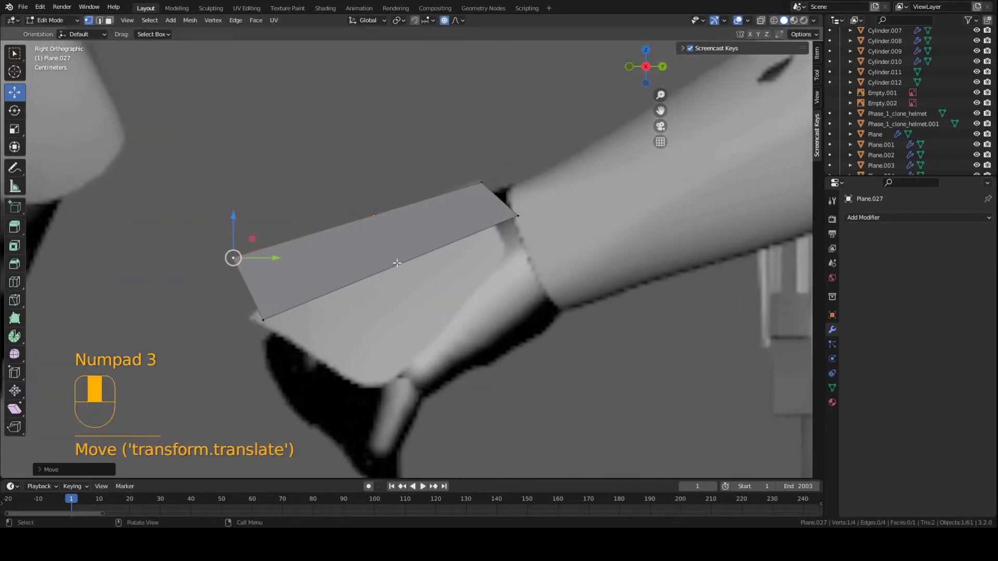
pyautogui.hotkey('alt', 'z')
pyautogui.press('g')
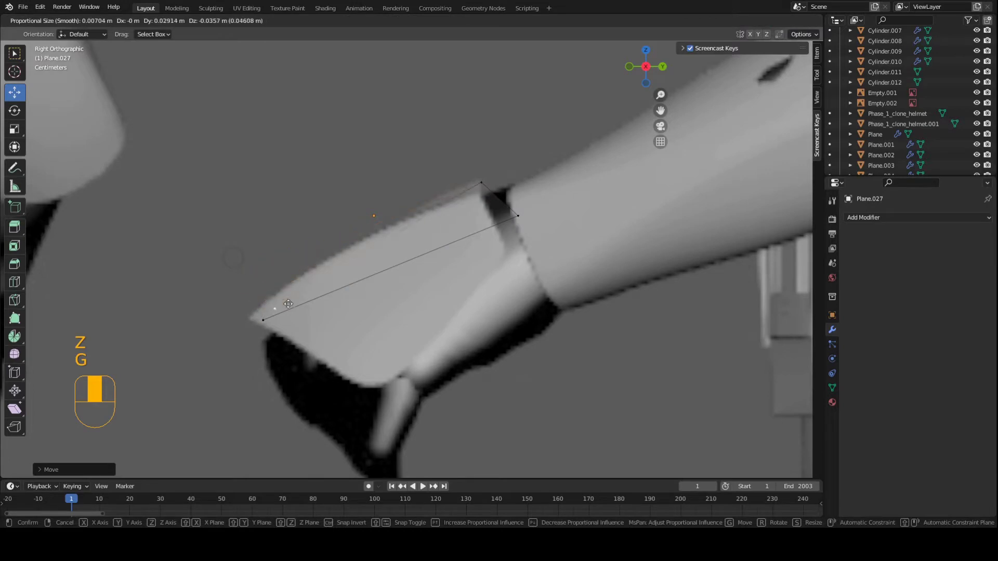
pyautogui.click(285, 311)
pyautogui.click(264, 322)
pyautogui.press('g')
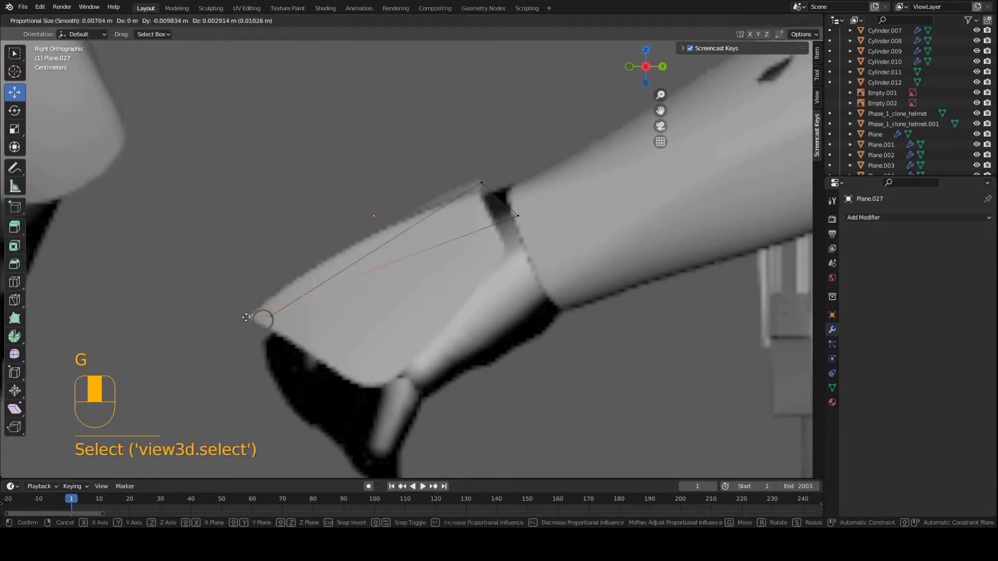
pyautogui.click(251, 318)
pyautogui.click(273, 320)
pyautogui.press('g')
pyautogui.click(251, 312)
# - Bring the two rear corner vertices together at the upper wrist edge of the side reference's hand plate
pyautogui.click(480, 185)
pyautogui.press('g')
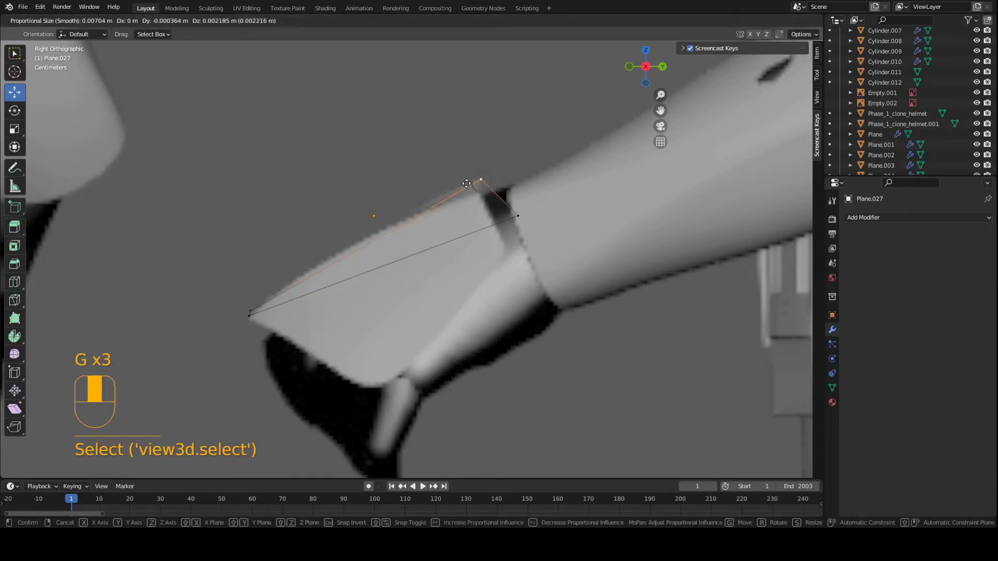
pyautogui.click(480, 183)
pyautogui.click(522, 213)
pyautogui.press('g')
pyautogui.click(485, 191)
pyautogui.scroll(-2, 485, 190)
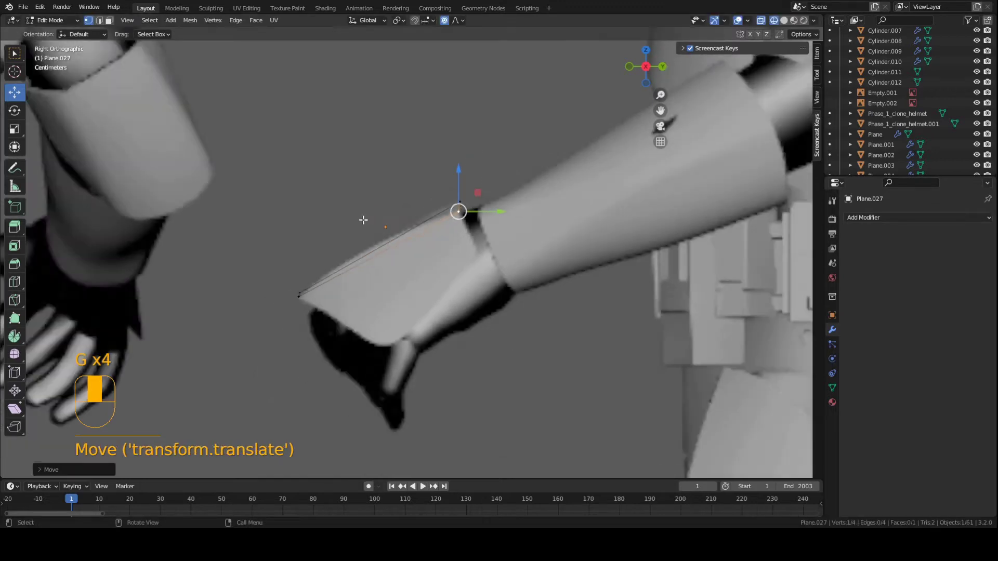
# - Return to solid shading and move the plane's lower thumb-side vertex to the hand plate's knuckle edge in front view
pyautogui.moveTo(364, 220)
pyautogui.mouseDown(button='middle')
pyautogui.moveTo(457, 237)
pyautogui.moveTo(456, 250)
pyautogui.mouseUp(button='middle')
pyautogui.press('z')
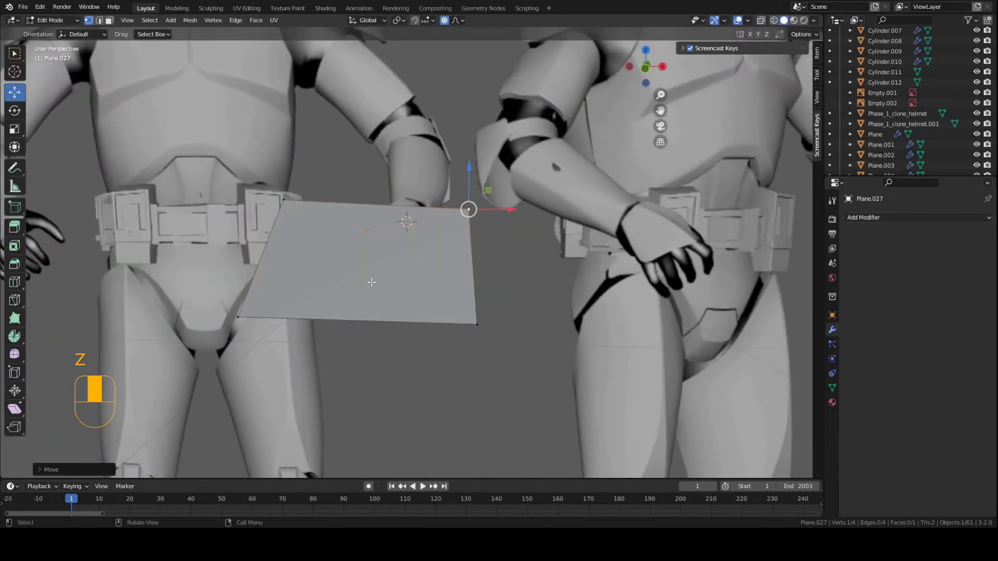
pyautogui.press('KP_1')
pyautogui.click(274, 293)
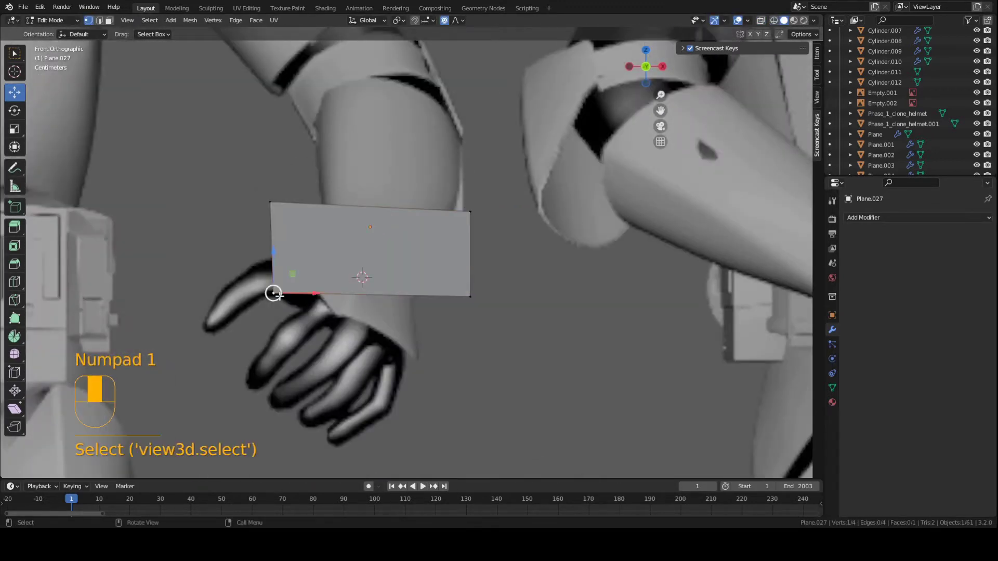
pyautogui.press('g')
pyautogui.press('g')
pyautogui.click(348, 327)
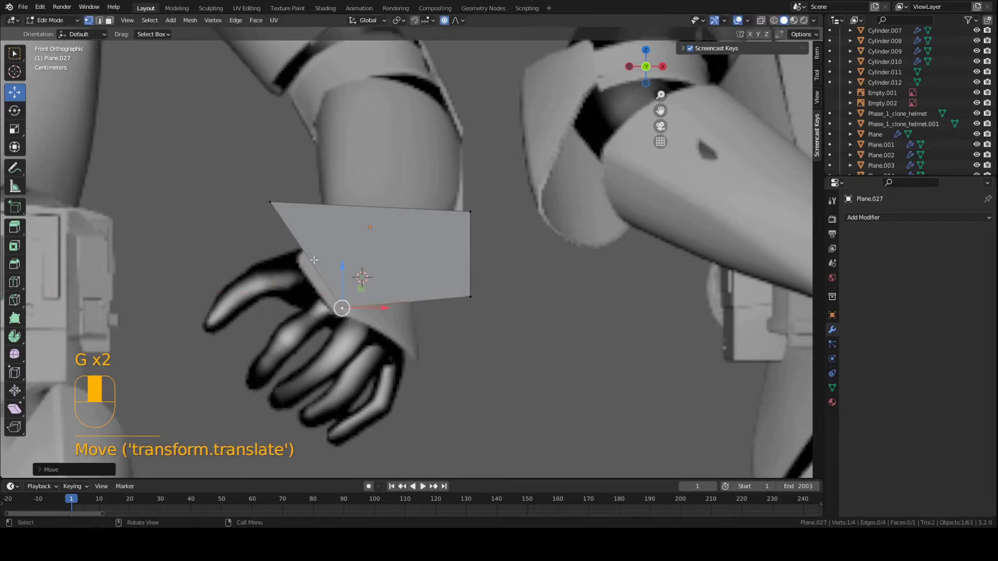
# - Place the plane's two thumb-side vertices at the wrist edge and the thumb-side corner of the front reference's hand plate
pyautogui.click(269, 202)
pyautogui.press('g')
pyautogui.click(364, 242)
pyautogui.click(341, 300)
pyautogui.press('g')
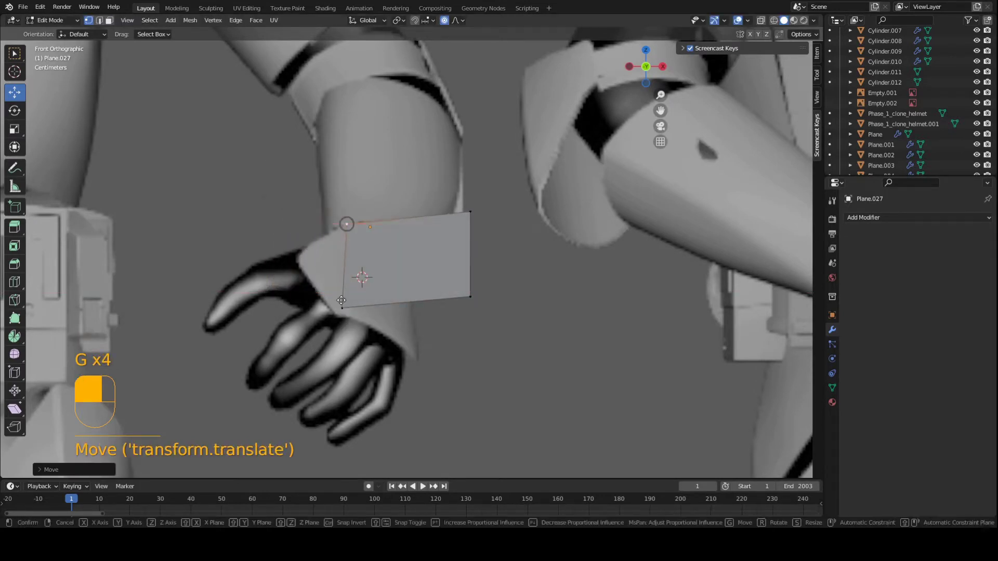
pyautogui.click(341, 302)
pyautogui.click(341, 317)
pyautogui.press('g')
pyautogui.click(301, 285)
pyautogui.press('g')
pyautogui.click(299, 230)
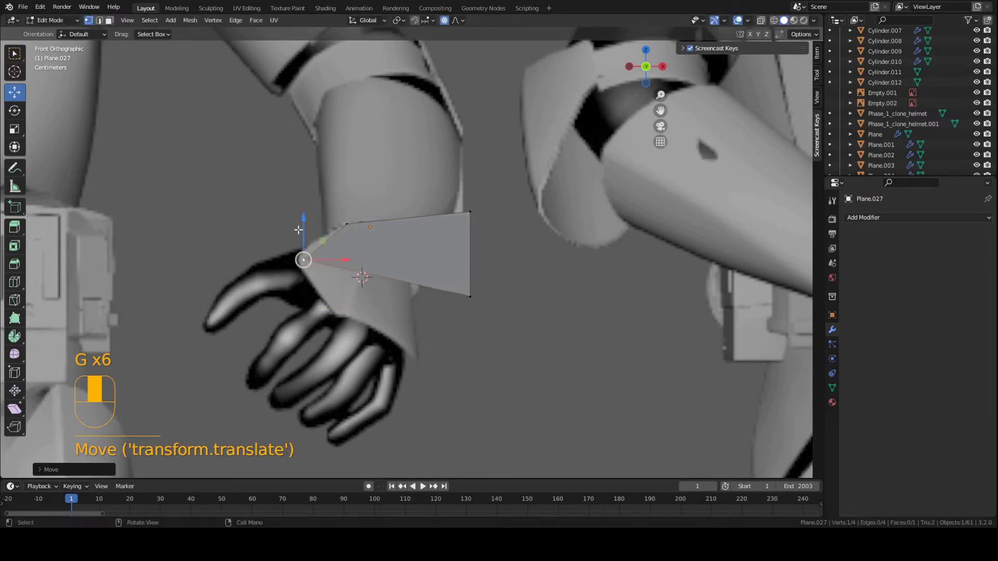
# - Move the plane's lower outer vertex inward along X to the knuckle edge of the front reference's hand plate
pyautogui.click(473, 299)
pyautogui.press('g')
pyautogui.press('x')
pyautogui.click(351, 303)
pyautogui.press('g')
pyautogui.click(349, 318)
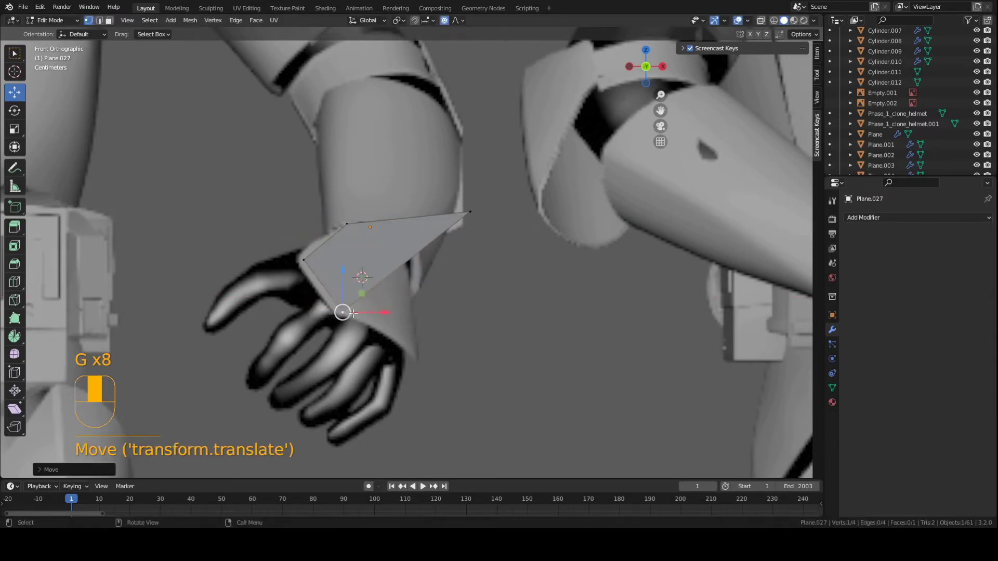
# - Fit both upper vertices to the wrist edge of the front reference's hand plate and save the file
pyautogui.click(472, 214)
pyautogui.press('g')
pyautogui.click(382, 235)
pyautogui.click(349, 229)
pyautogui.press('g')
pyautogui.click(344, 226)
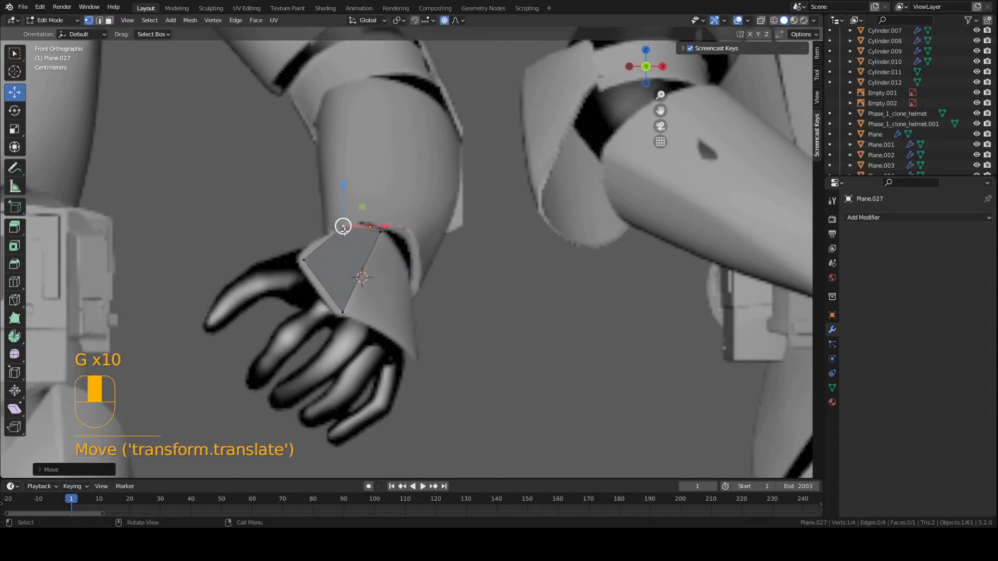
pyautogui.hotkey('ctrl', 's')
# - In side view, raise both wrist vertices to the plate's upper edge and lower the front upper vertex onto the reference outline
pyautogui.press('KP_3')
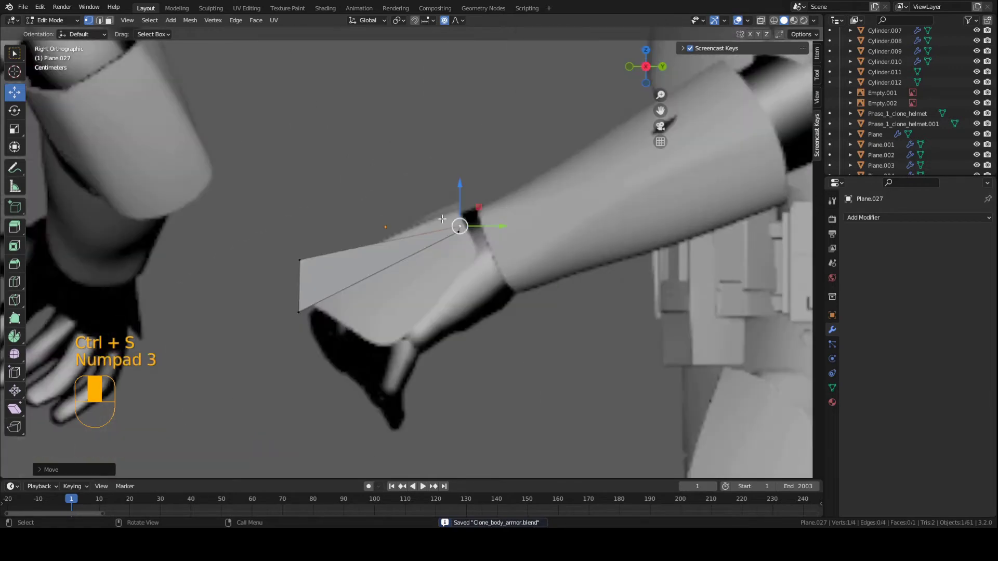
pyautogui.press('g')
pyautogui.click(374, 259)
pyautogui.click(303, 261)
pyautogui.press('g')
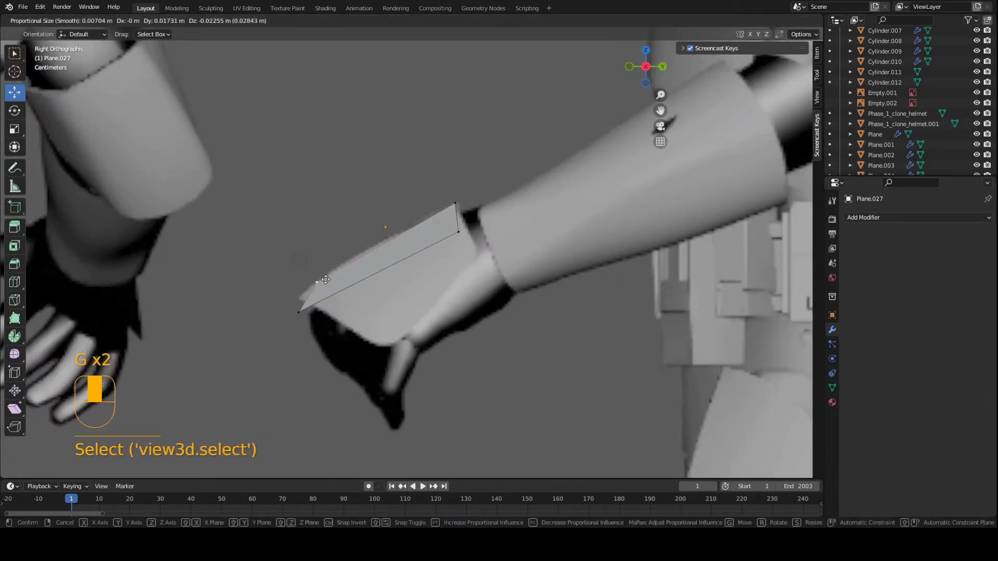
pyautogui.click(320, 284)
pyautogui.click(450, 252)
pyautogui.press('g')
pyautogui.click(452, 239)
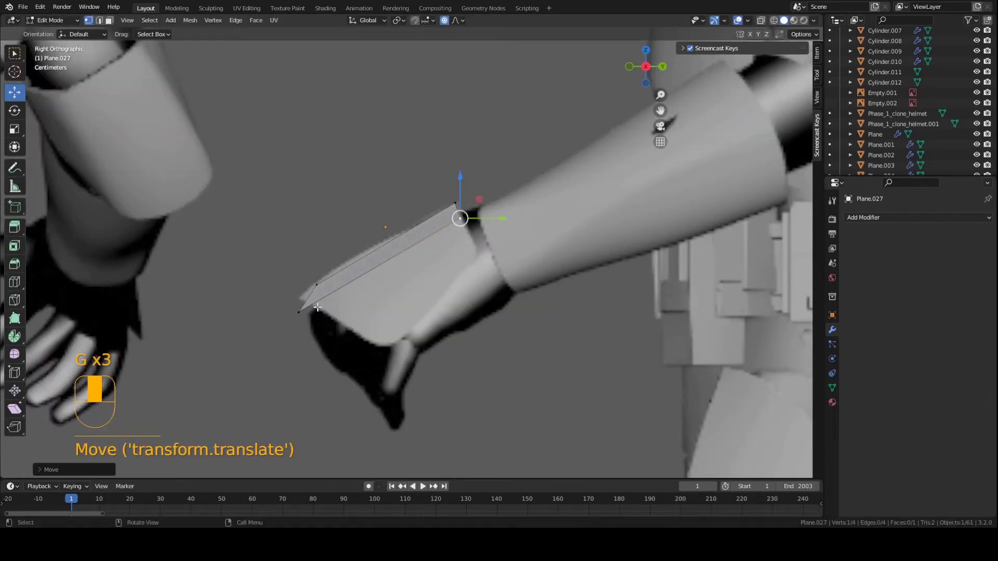
# - Align the two knuckle-end vertices with the pointed tip of the side reference's hand plate
pyautogui.click(299, 311)
pyautogui.press('g')
pyautogui.click(307, 292)
pyautogui.click(310, 298)
pyautogui.press('g')
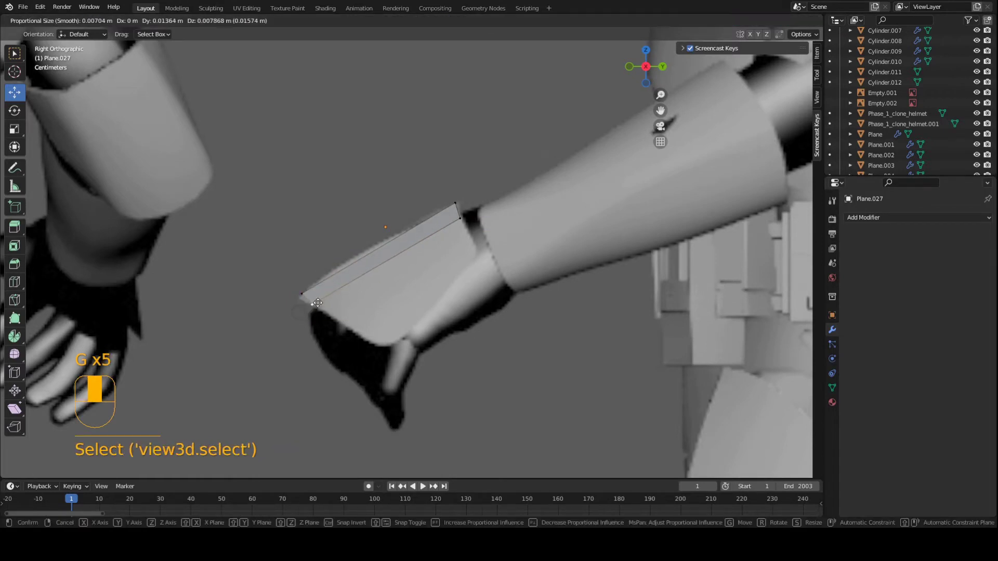
pyautogui.click(312, 301)
# - In front view, realign the two knuckle-end vertices with the front reference's hand plate edge
pyautogui.press('KP_1')
pyautogui.press('g')
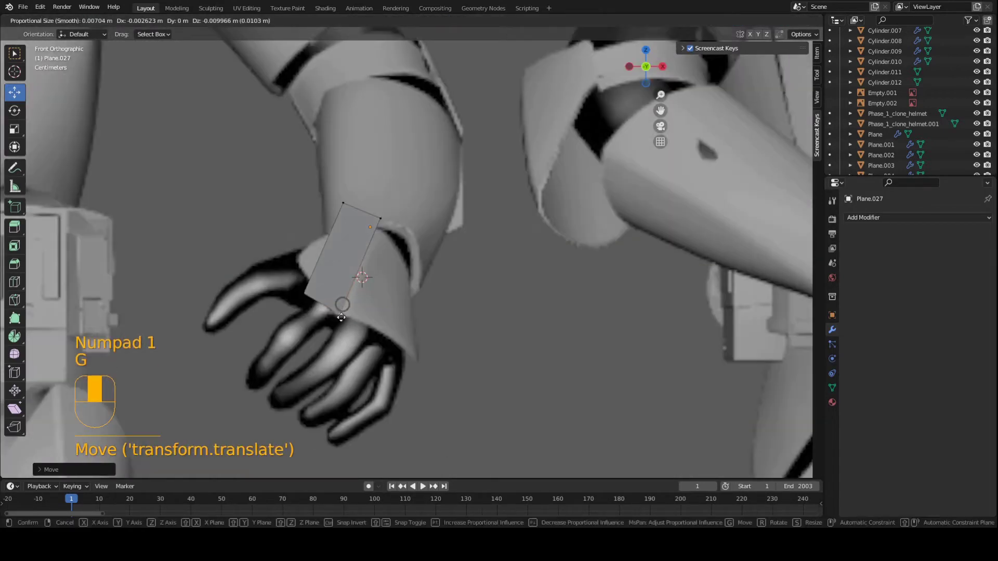
pyautogui.click(332, 307)
pyautogui.click(305, 291)
pyautogui.press('g')
pyautogui.click(301, 263)
# - Lower the thumb-side wrist vertex slightly toward the reference's wrist edge, checking it from an angled view
pyautogui.click(343, 204)
pyautogui.press('g')
pyautogui.click(344, 207)
pyautogui.moveTo(341, 219); pyautogui.dragTo(354, 299, button='middle')
pyautogui.click(352, 208)
pyautogui.press('g')
pyautogui.click(344, 219)
# - Adjust a wrist-end vertex in perspective view and select the face to check the plate's shape
pyautogui.moveTo(340, 248); pyautogui.dragTo(307, 262, button='middle')
pyautogui.click(350, 187)
pyautogui.moveTo(350, 189); pyautogui.dragTo(314, 234, button='middle')
pyautogui.press('g')
pyautogui.click(363, 204)
pyautogui.press('3')
pyautogui.click(300, 221)
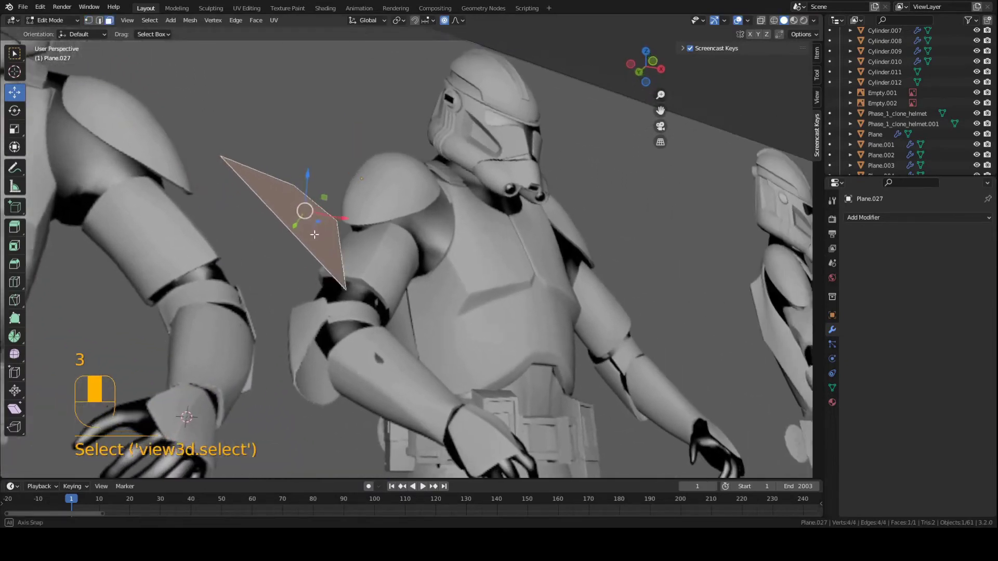
# - Reposition another of the plate's vertices in perspective view, recheck the face, and save the file
pyautogui.press('1')
pyautogui.click(294, 187)
pyautogui.press('g')
pyautogui.moveTo(294, 187); pyautogui.dragTo(328, 525, button='middle')
pyautogui.click(303, 188)
pyautogui.press('3')
pyautogui.click(325, 218)
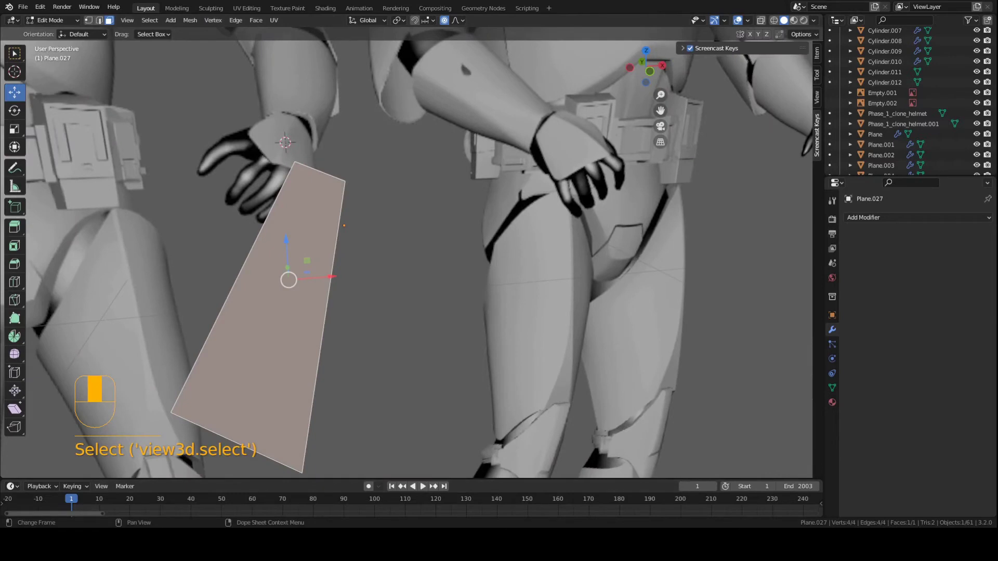
pyautogui.hotkey('ctrl', 's')
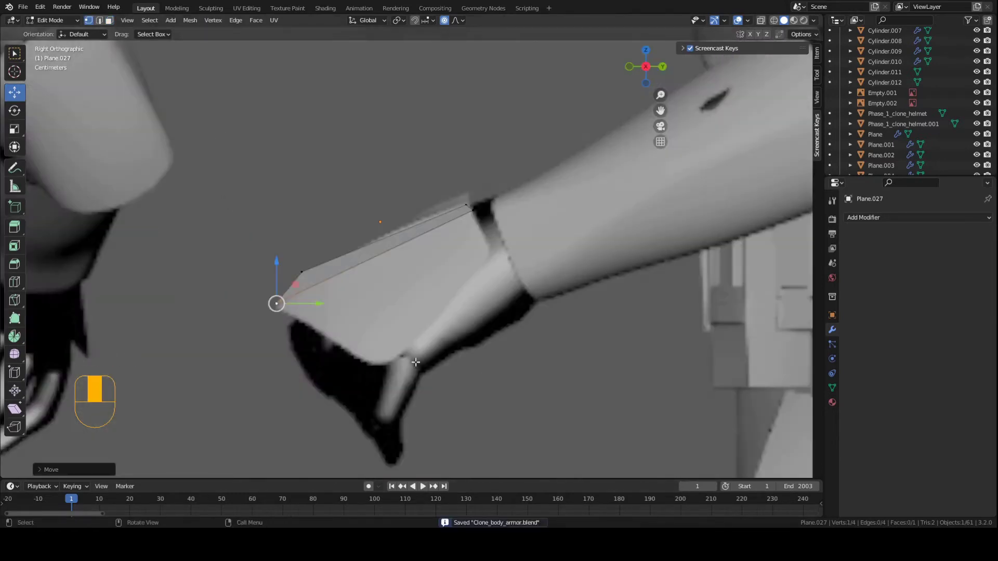
# - Extrude the plate's outer long edge downward in side view and pull the new wrist vertex onto the reference's wrist edge
pyautogui.press('2')
pyautogui.click(386, 255)
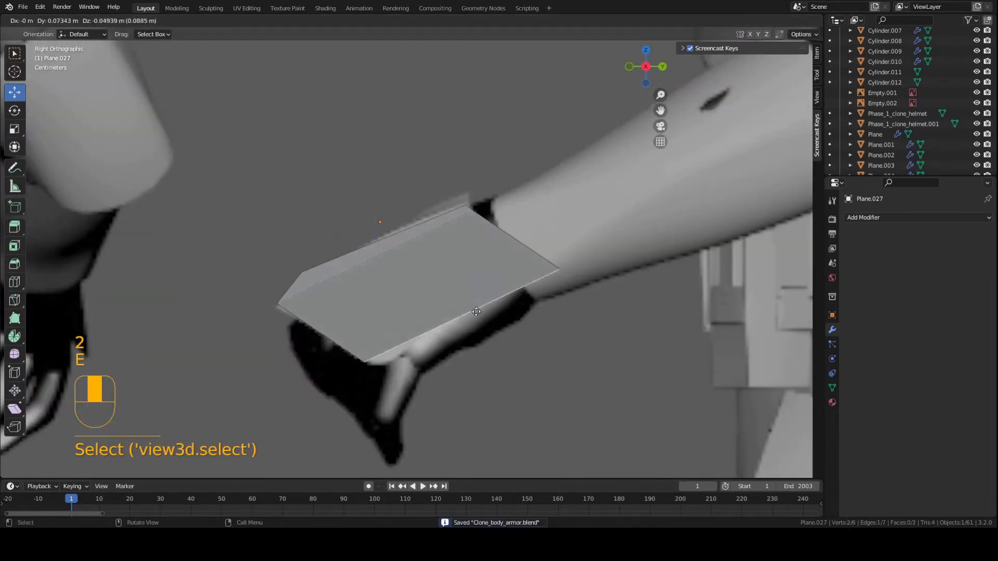
pyautogui.click(492, 322)
pyautogui.press('1')
pyautogui.click(593, 281)
pyautogui.press('g')
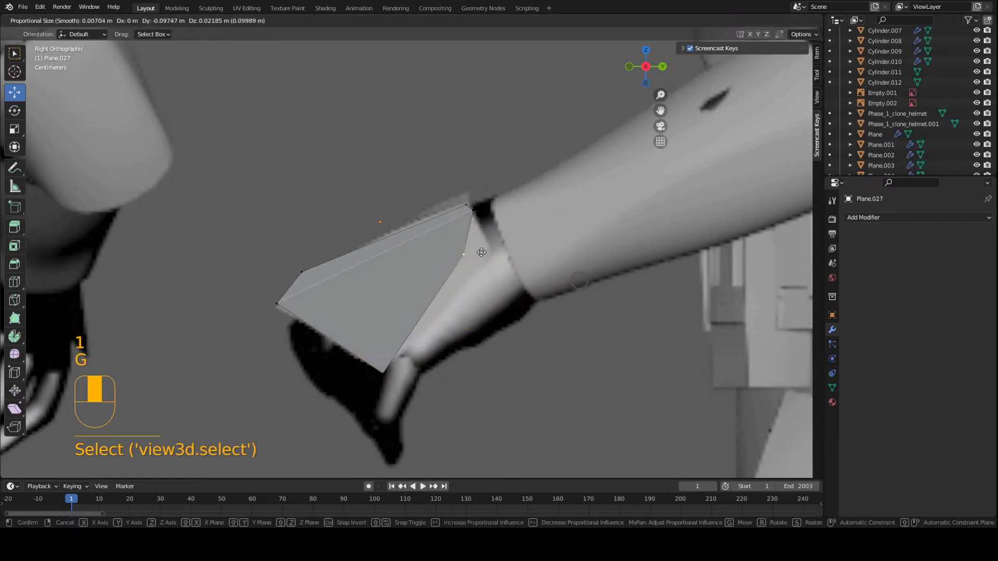
pyautogui.click(507, 254)
# - Fit the extruded edge's knuckle and wrist vertices to the side reference's lower hand plate outline and save the file
pyautogui.click(386, 370)
pyautogui.press('g')
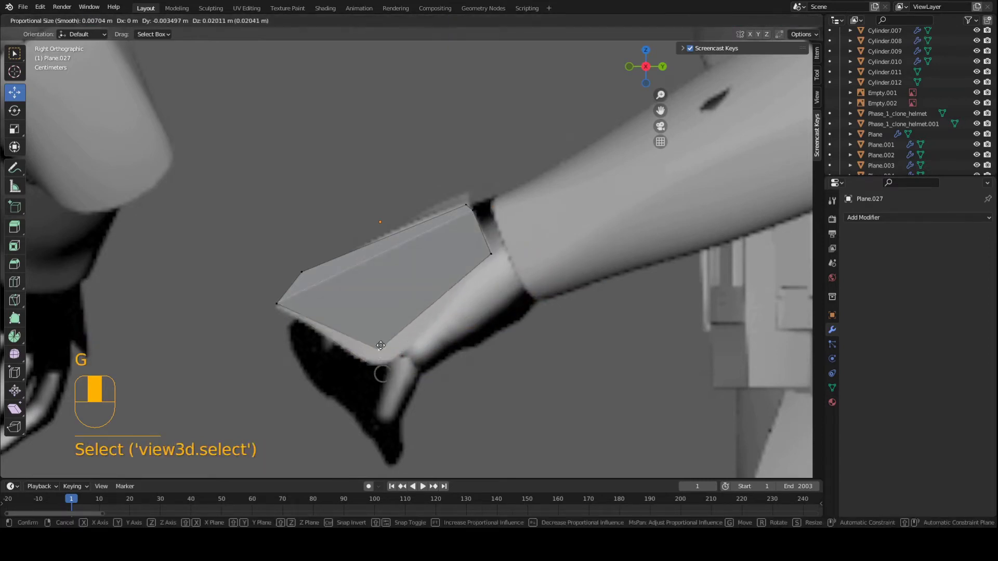
pyautogui.click(378, 366)
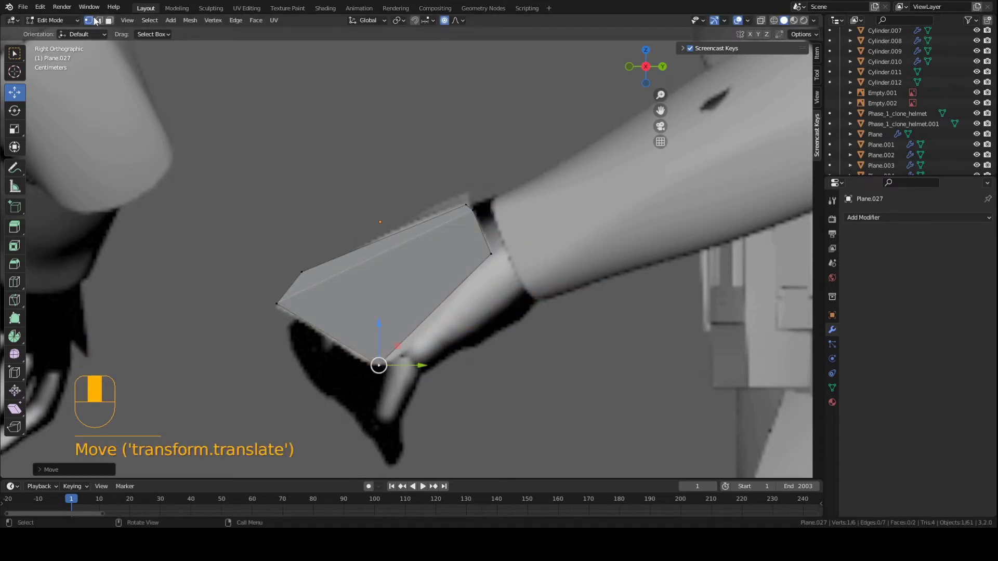
pyautogui.press('g')
pyautogui.click(395, 347)
pyautogui.click(491, 254)
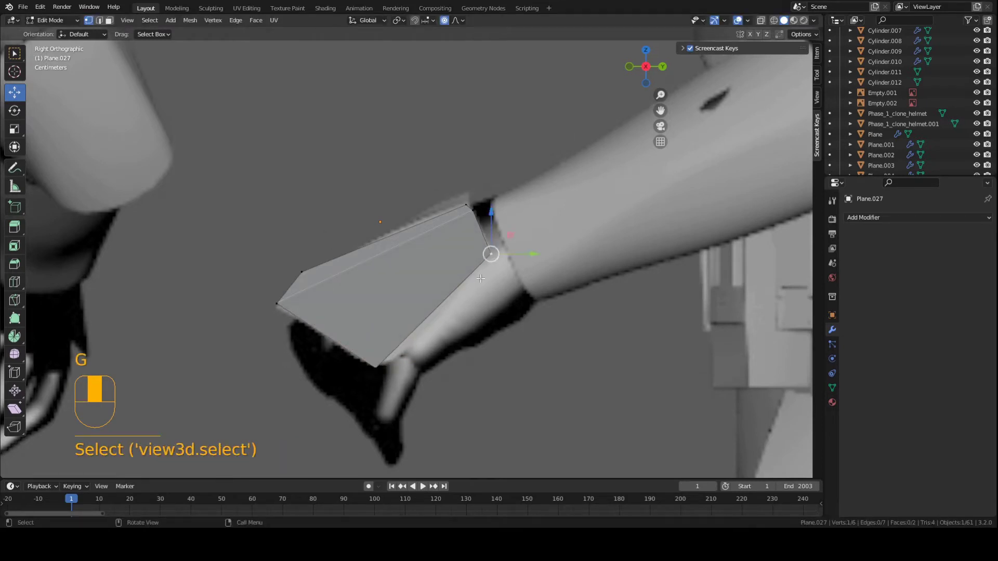
pyautogui.press('g')
pyautogui.click(493, 255)
pyautogui.hotkey('ctrl', 's')
# - In front view, move the extruded edge's wrist and knuckle vertices outward along X to the reference plate's outer side
pyautogui.scroll(-5, 433, 281)
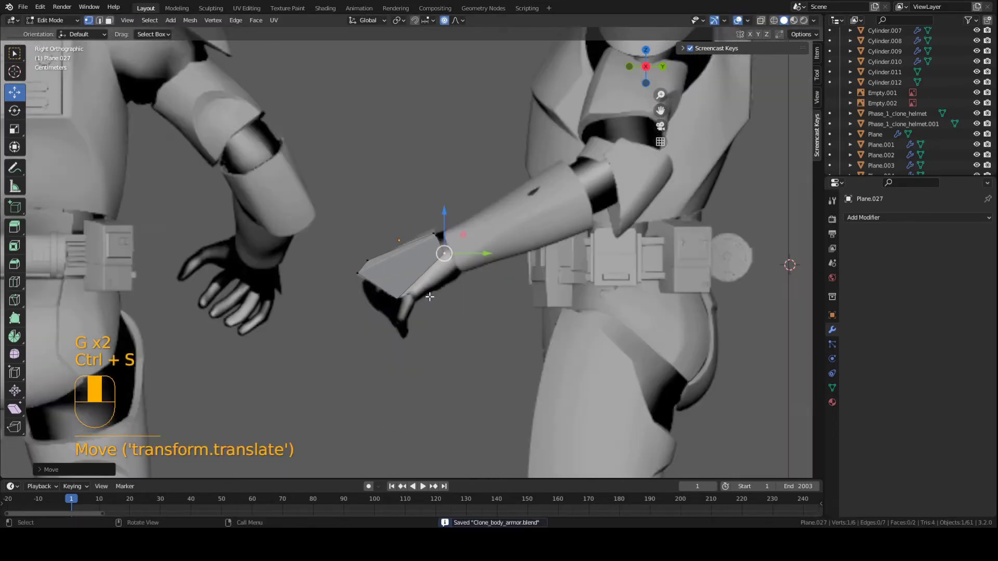
pyautogui.scroll(4, 433, 291)
pyautogui.press('KP_1')
pyautogui.press('g')
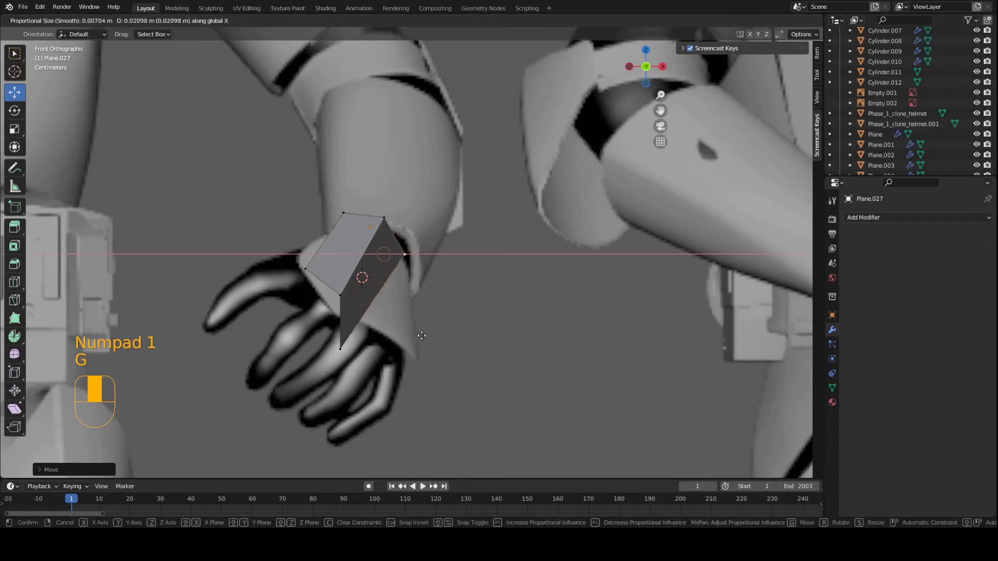
pyautogui.click(447, 345)
pyautogui.click(340, 349)
pyautogui.press('g')
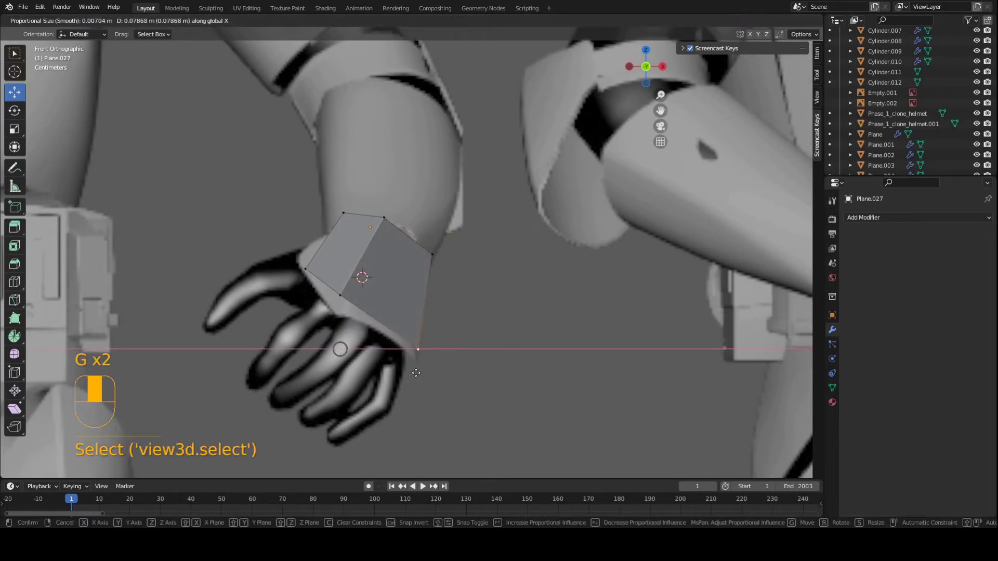
pyautogui.click(416, 374)
pyautogui.press('g')
pyautogui.click(417, 376)
# - Refine the outer wrist vertex along X, nudge the middle wrist vertex to match the front reference, and save the file
pyautogui.click(431, 257)
pyautogui.press('g')
pyautogui.press('x')
pyautogui.click(427, 257)
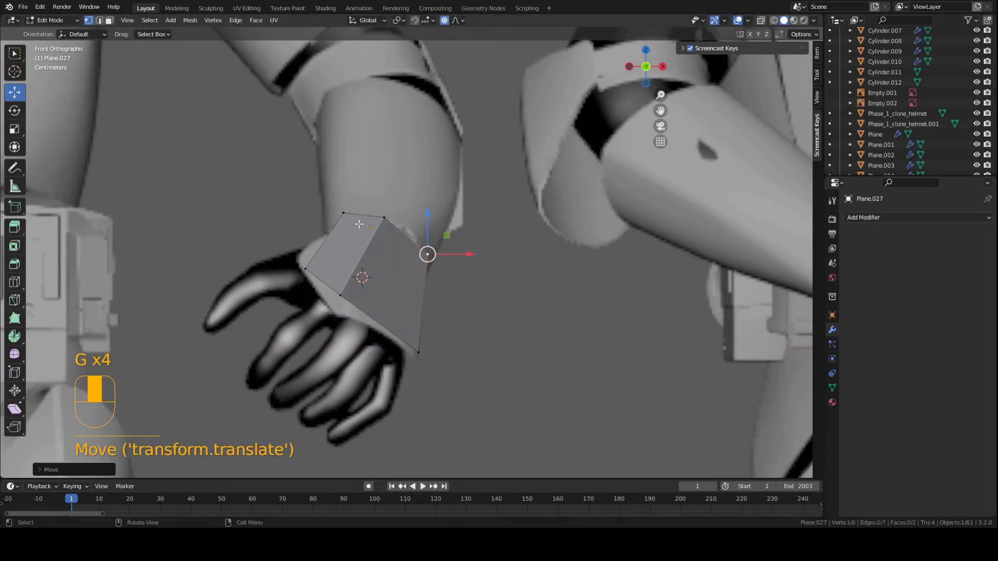
pyautogui.click(384, 217)
pyautogui.press('g')
pyautogui.click(386, 219)
pyautogui.click(428, 260)
pyautogui.press('g')
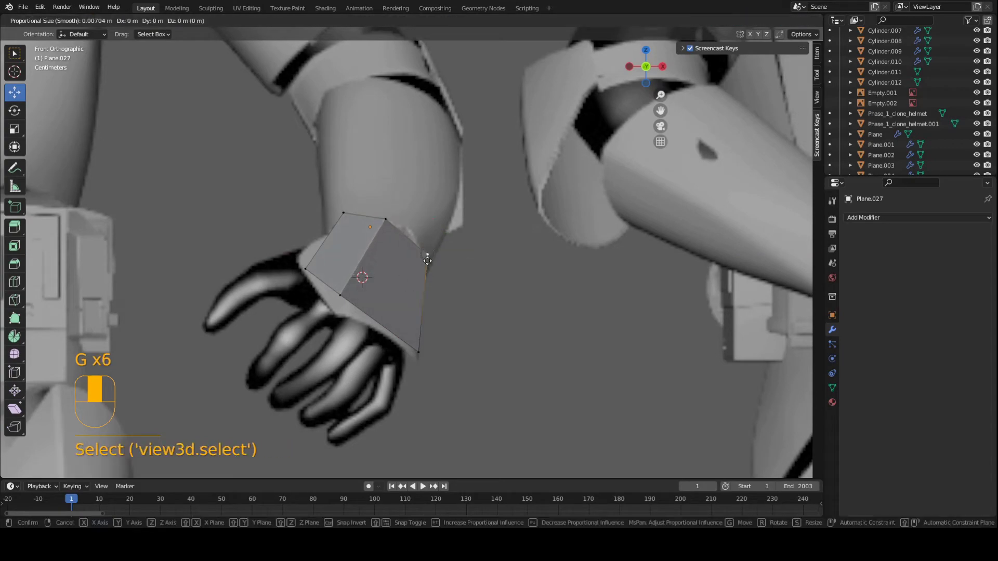
pyautogui.press('x')
pyautogui.click(424, 262)
pyautogui.moveTo(423, 262); pyautogui.dragTo(385, 303, button='middle')
pyautogui.hotkey('ctrl', 's')
# - Add a centered loop cut across the hand plate midway between its wrist and knuckle ends
pyautogui.press('KP_3')
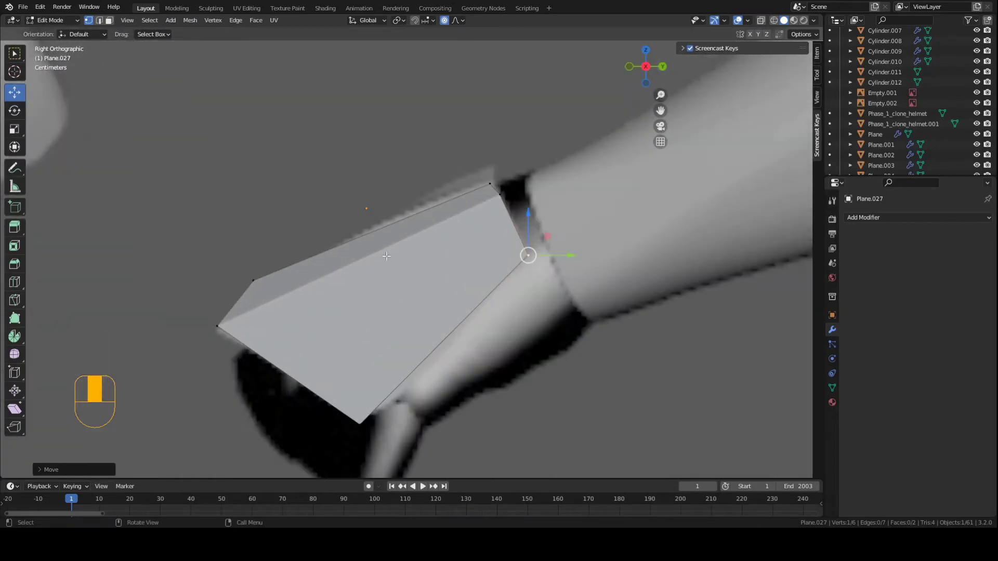
pyautogui.hotkey('ctrl', 'r')
pyautogui.click(386, 251)
pyautogui.rightClick(389, 260)
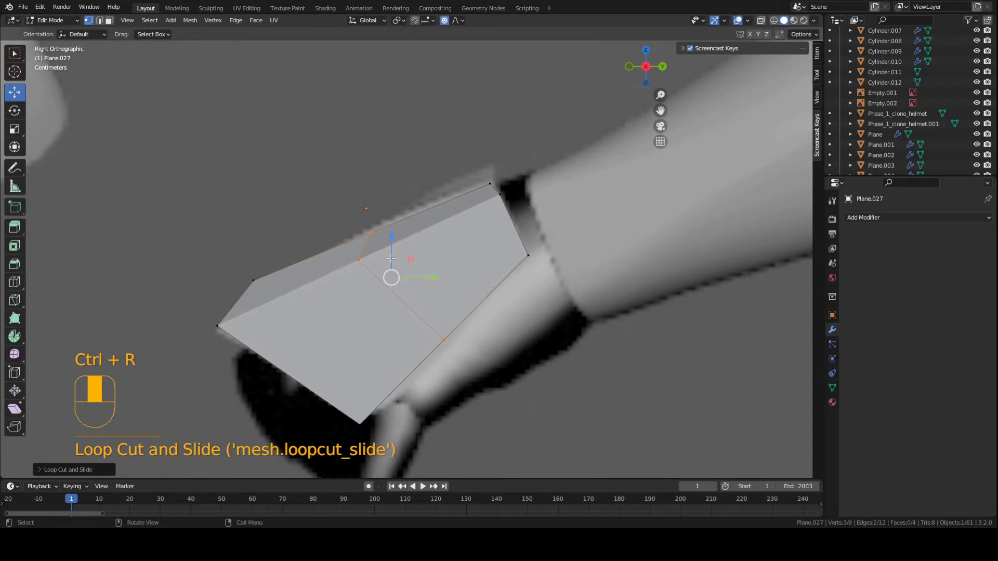
# - Raise the new edge loop slightly along Z so the plate follows the side reference's curved top
pyautogui.press('2')
pyautogui.click(370, 245)
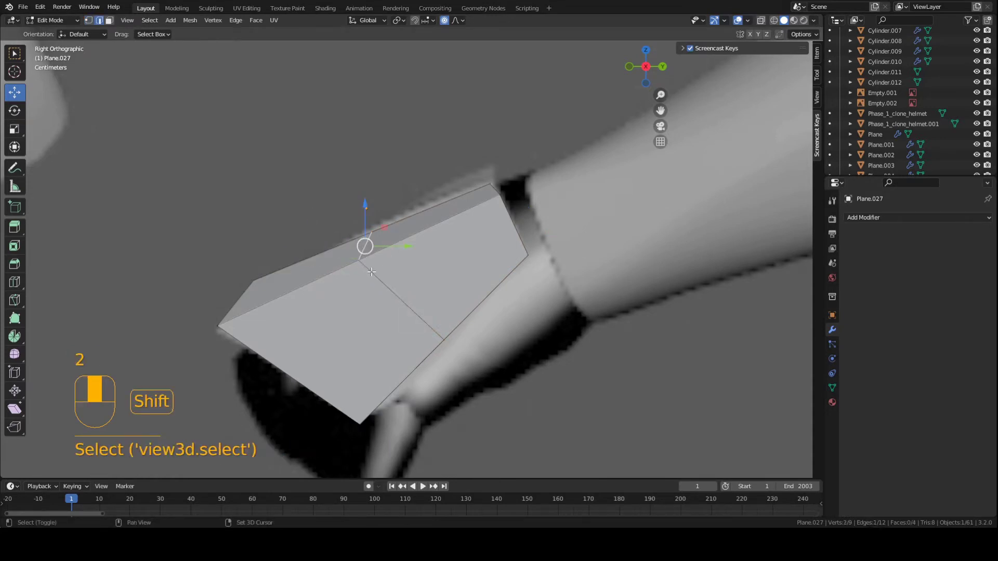
pyautogui.press('shift')
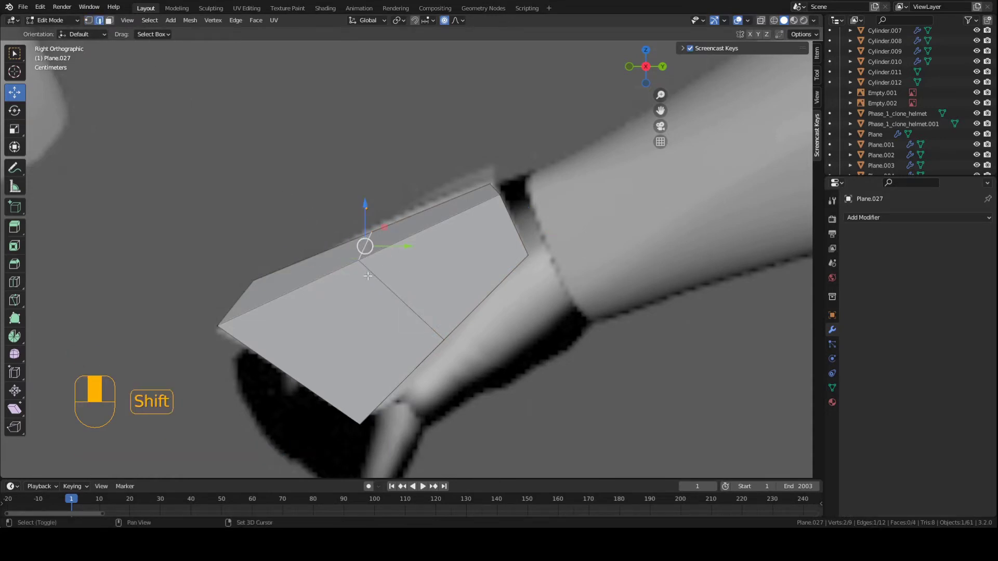
pyautogui.keyDown('shift'); pyautogui.click(371, 272); pyautogui.keyUp('shift')
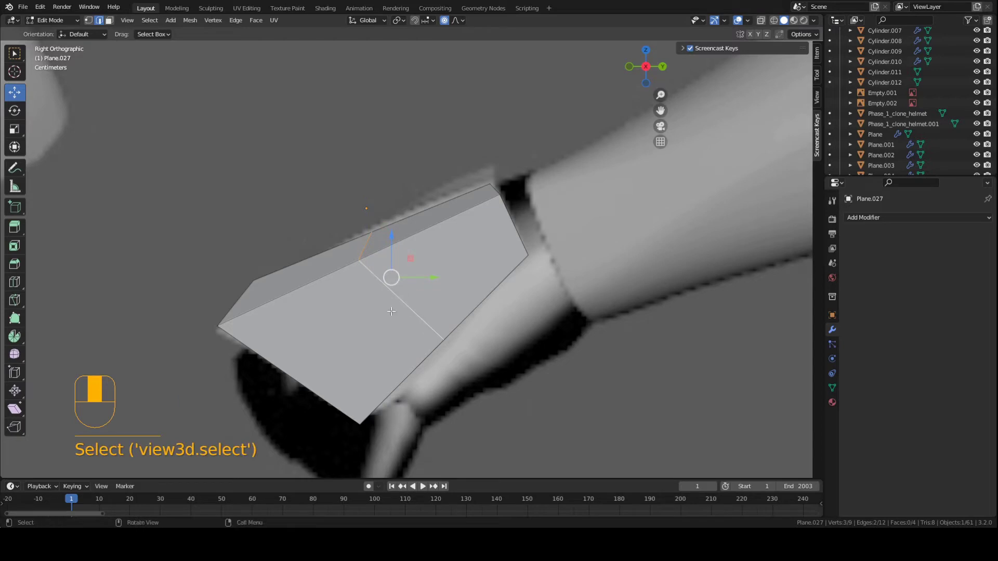
pyautogui.press('g')
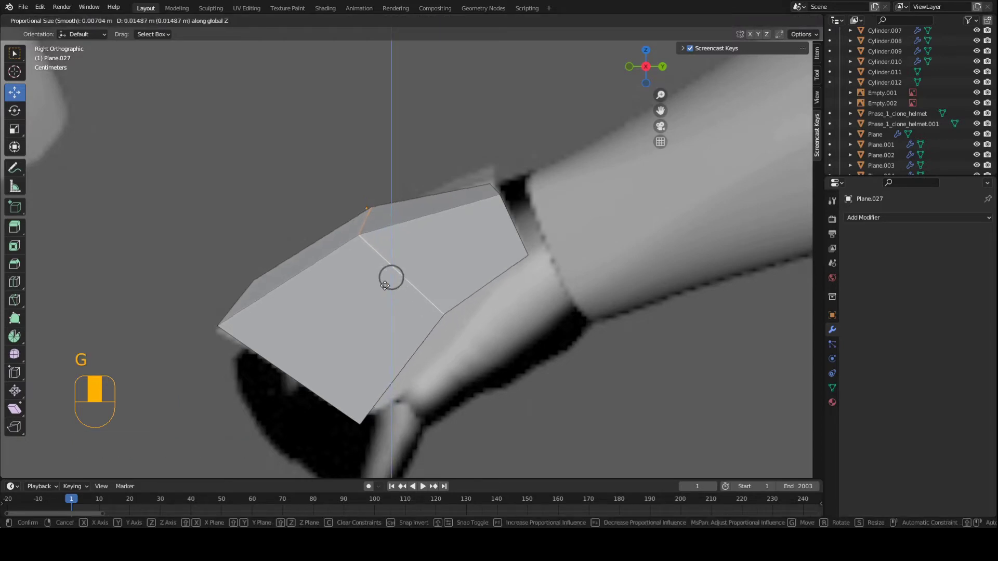
pyautogui.click(388, 305)
# - Nudge the loop cut's lower vertex to refine the plate's bottom edge in side view
pyautogui.press('1')
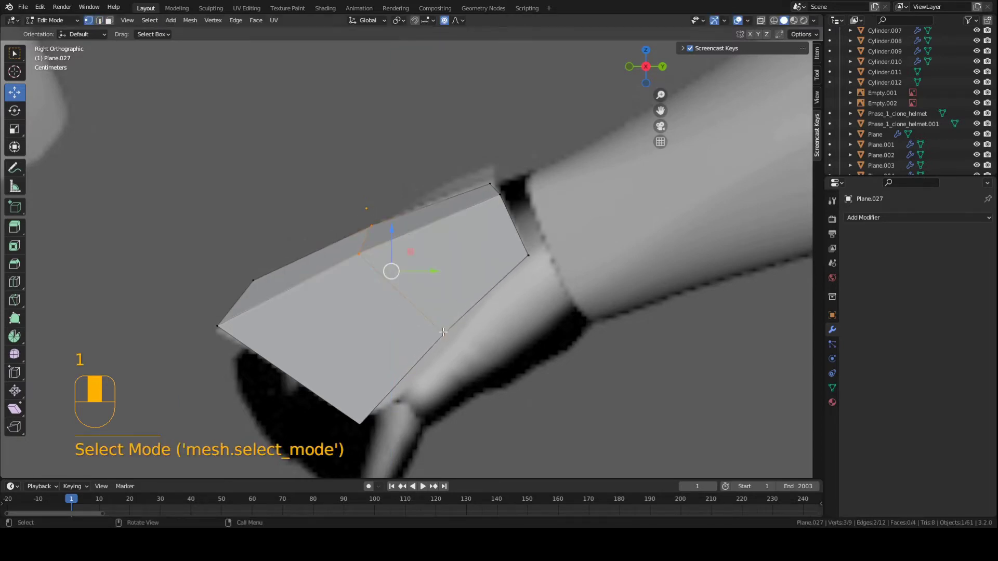
pyautogui.click(444, 333)
pyautogui.press('g')
pyautogui.click(445, 336)
# - Shift a loop-cut vertex slightly along X, return to Object Mode, and save the file
pyautogui.moveTo(370, 233); pyautogui.dragTo(379, 439, button='middle')
pyautogui.press('2')
pyautogui.click(371, 250)
pyautogui.press('1')
pyautogui.click(377, 248)
pyautogui.press('g')
pyautogui.press('x')
pyautogui.click(384, 248)
pyautogui.press('Tab')
pyautogui.hotkey('ctrl', 's')
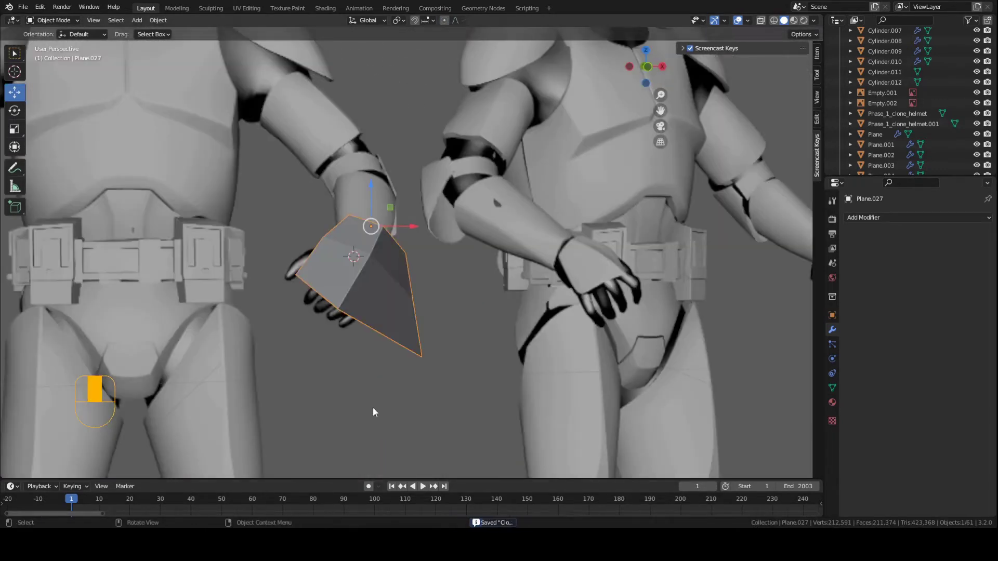
# - Add a Solidify modifier to the hand plate with a thickness of 0.05 m
pyautogui.keyDown('ctrl'); pyautogui.moveTo(371, 359); pyautogui.dragTo(333, 340, button='middle'); pyautogui.keyUp('ctrl')
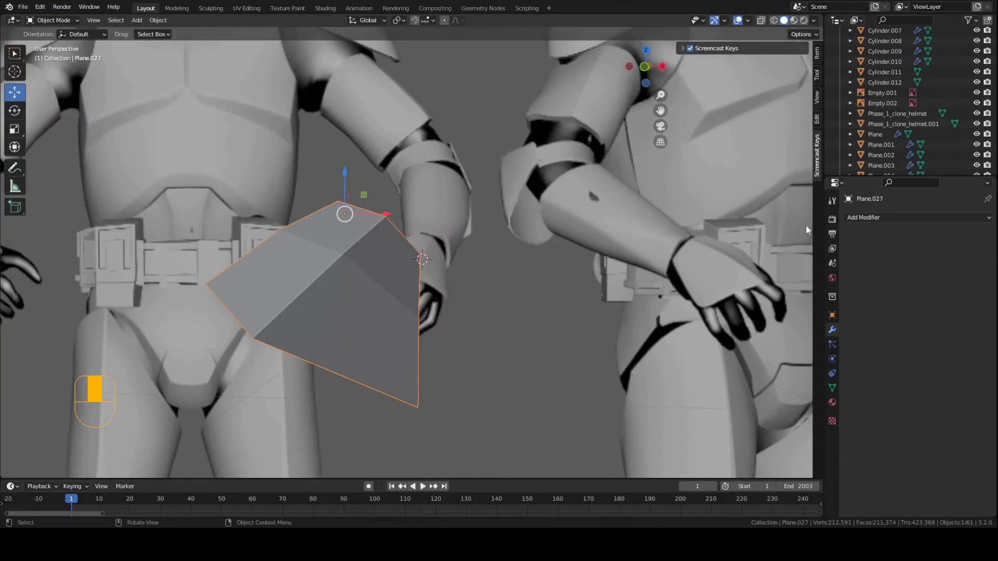
pyautogui.click(856, 218)
pyautogui.click(787, 396)
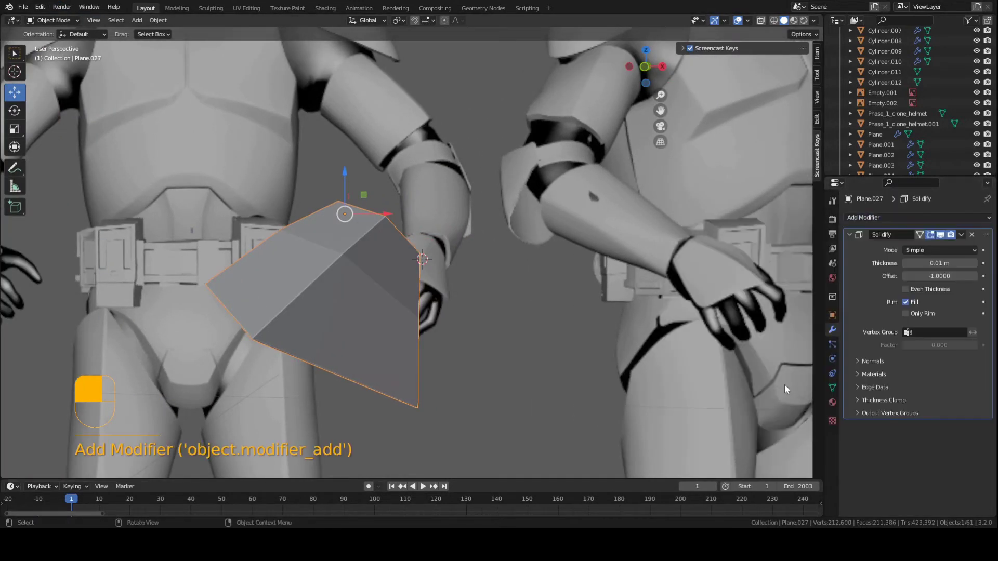
pyautogui.moveTo(939, 263); pyautogui.dragTo(961, 263)
pyautogui.moveTo(442, 318)
pyautogui.mouseDown(button='middle')
pyautogui.moveTo(507, 303)
pyautogui.moveTo(437, 324)
pyautogui.moveTo(395, 292)
pyautogui.moveTo(441, 307)
pyautogui.mouseUp(button='middle')
pyautogui.scroll(-3, 395, 293)
pyautogui.scroll(3, 811, 291)
# - Add a Subdivision Surface modifier to the hand plate with the viewport level set to 2
pyautogui.click(895, 219)
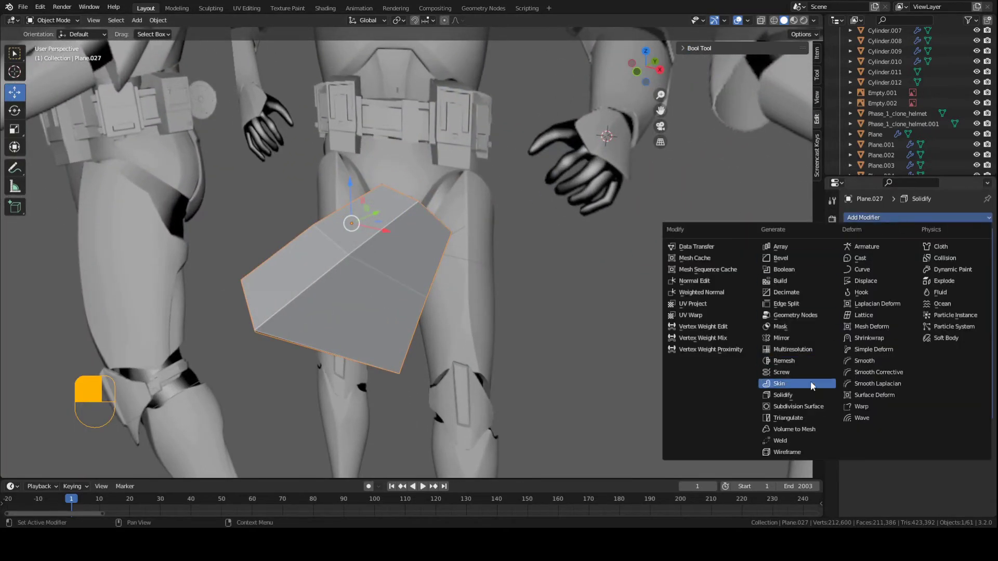
pyautogui.click(817, 406)
pyautogui.moveTo(585, 303); pyautogui.dragTo(585, 281, button='middle')
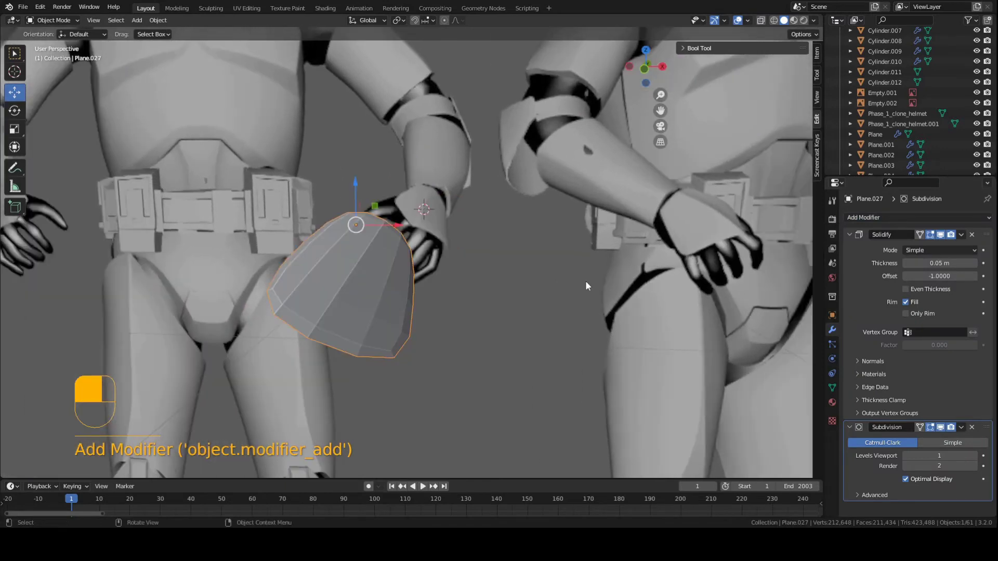
pyautogui.click(973, 456)
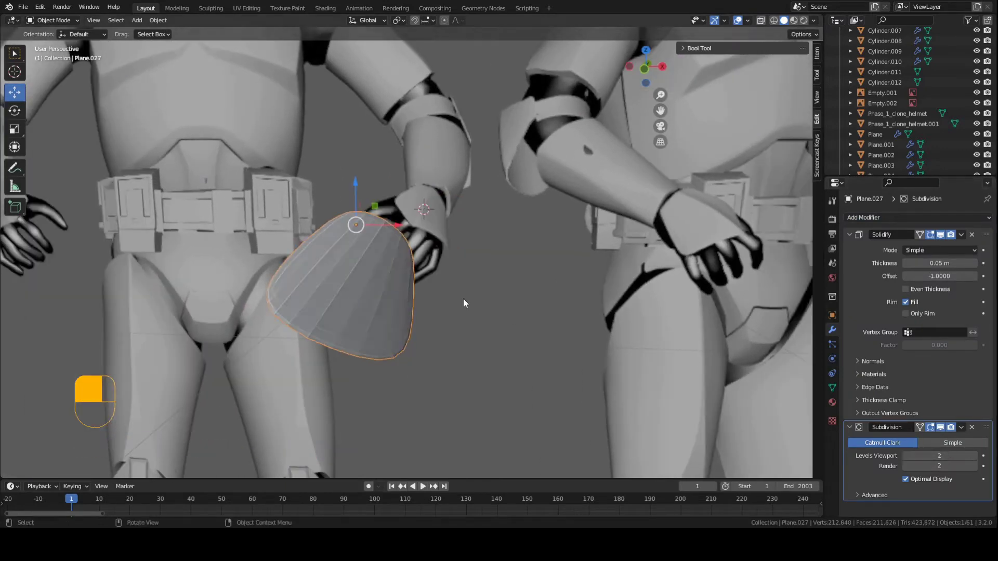
# - Lower the hand plate's subdivision viewport level to 0, remove the Subdivision Surface modifier, and save the file
pyautogui.moveTo(464, 298); pyautogui.dragTo(463, 292, button='middle')
pyautogui.hotkey('ctrl', 's')
pyautogui.scroll(3, 453, 300)
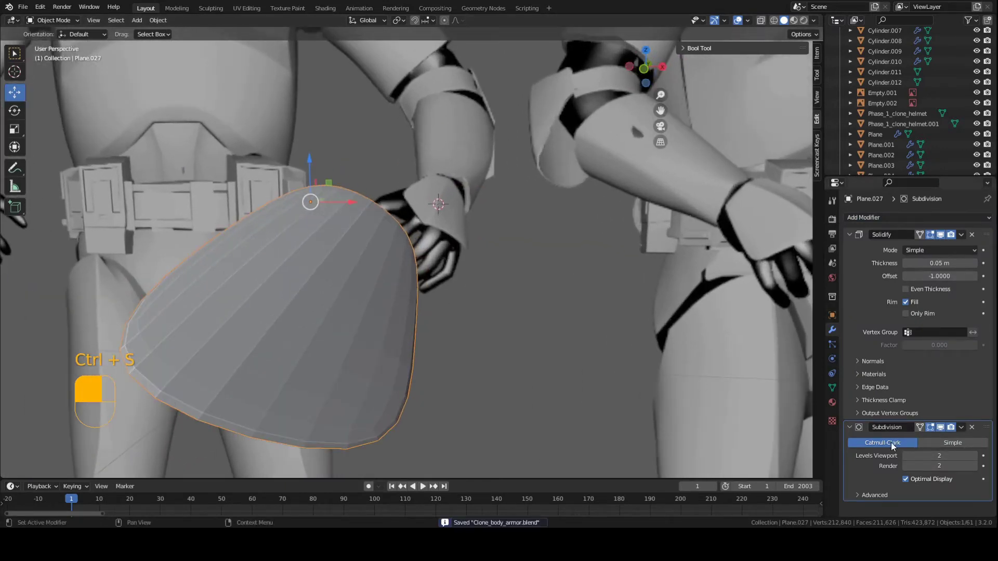
pyautogui.doubleClick(906, 457)
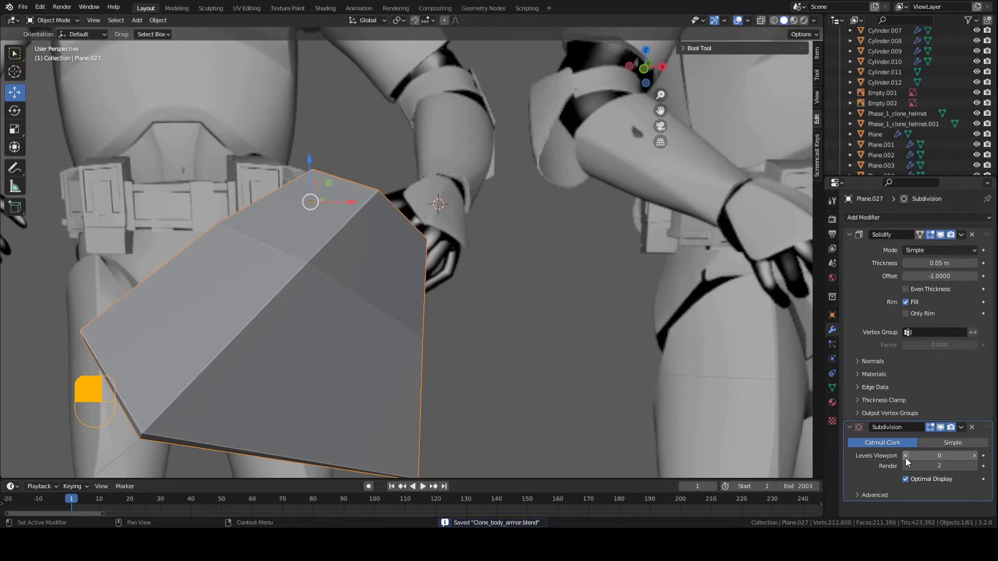
pyautogui.click(972, 427)
pyautogui.scroll(-4, 370, 273)
pyautogui.moveTo(371, 273); pyautogui.dragTo(396, 284, button='middle')
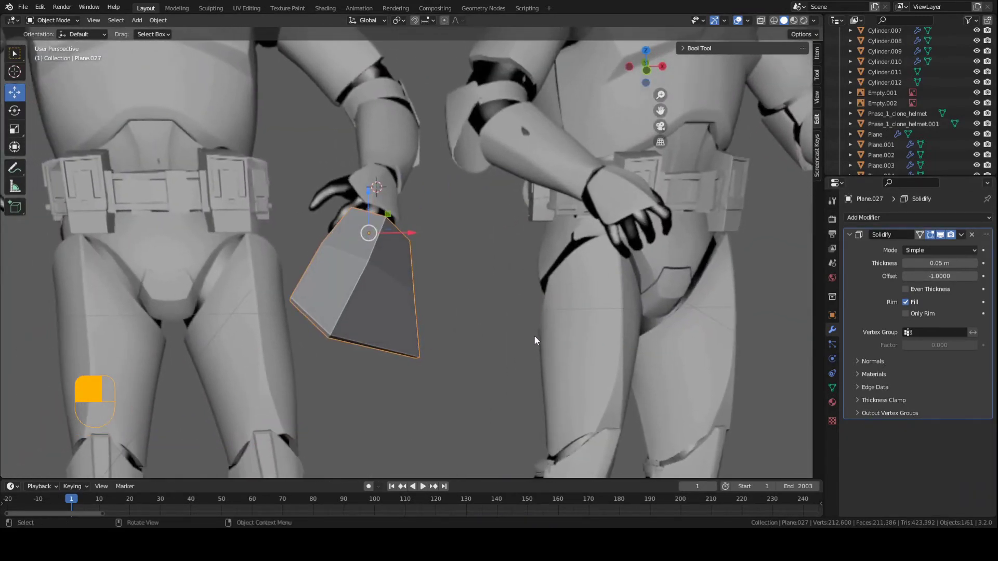
pyautogui.moveTo(582, 348); pyautogui.dragTo(531, 327, button='middle')
pyautogui.hotkey('ctrl', 's')
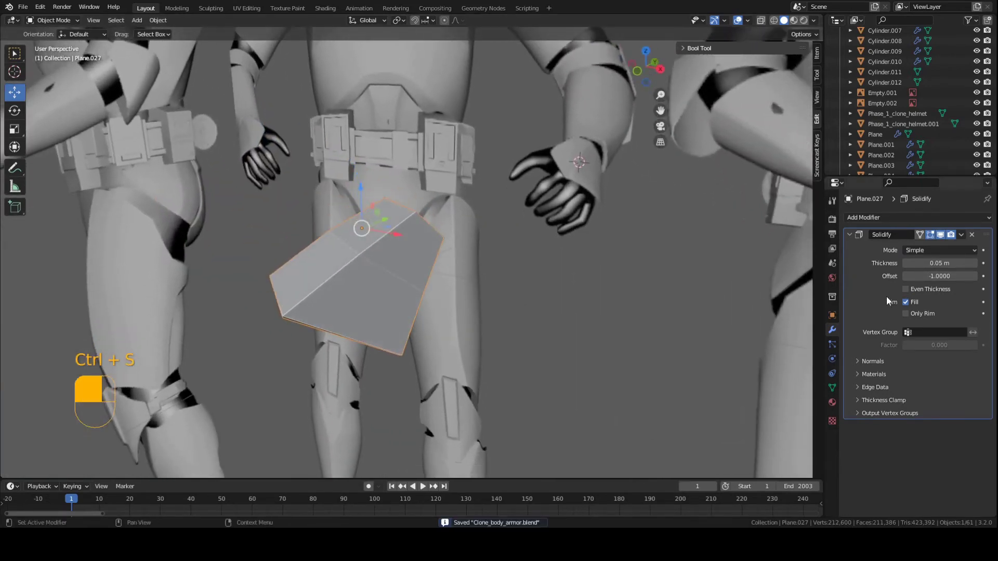
# - Add a new Subdivision Surface modifier to the hand plate with the viewport level set to 2
pyautogui.click(890, 218)
pyautogui.click(790, 400)
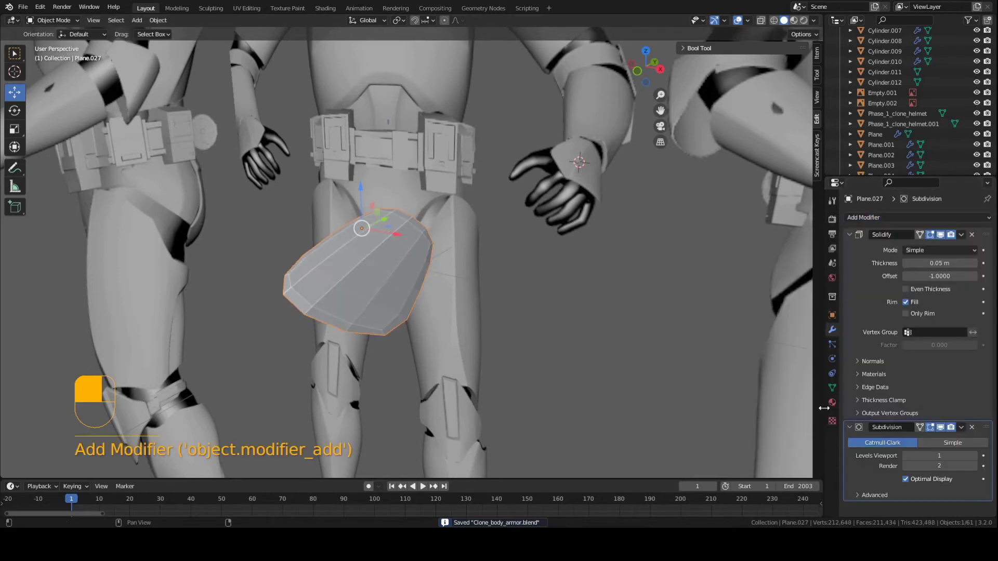
pyautogui.click(975, 456)
pyautogui.click(975, 457)
pyautogui.moveTo(471, 330); pyautogui.dragTo(493, 326, button='middle')
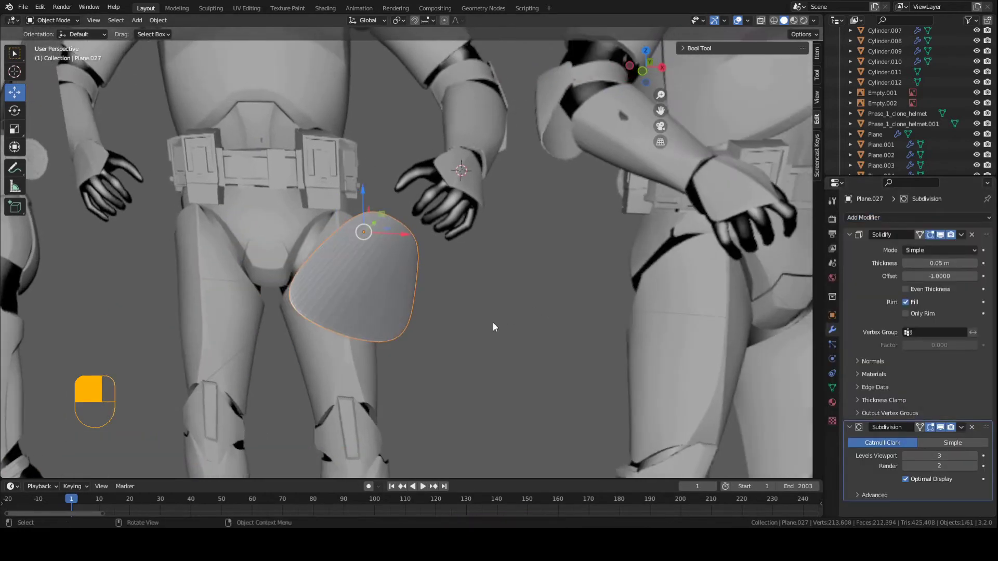
pyautogui.scroll(2, 493, 326)
pyautogui.click(906, 457)
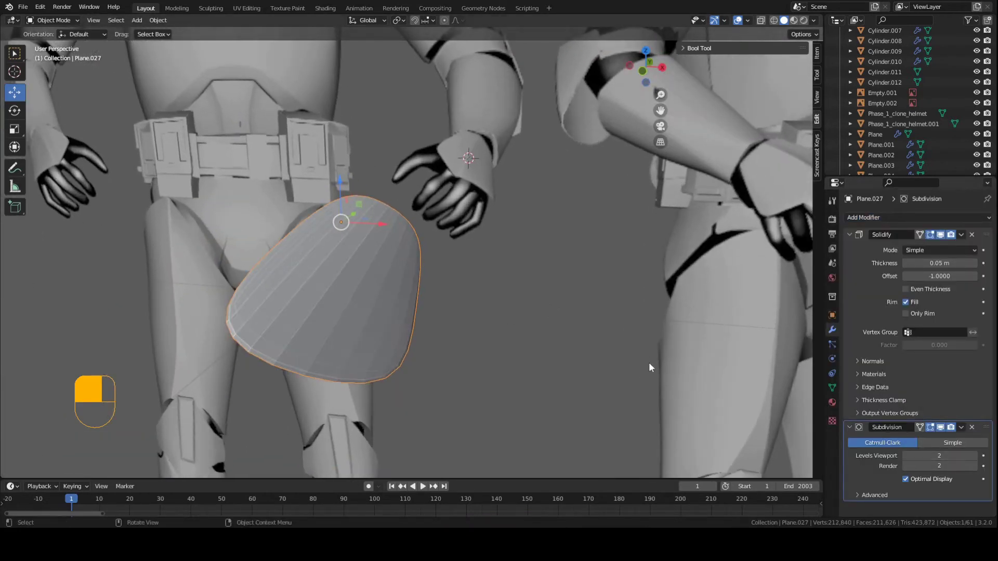
# - Save the file and apply smooth shading to the hand plate
pyautogui.hotkey('ctrl', 's')
pyautogui.keyDown('shift'); pyautogui.moveTo(343, 268); pyautogui.dragTo(448, 270, button='middle'); pyautogui.keyUp('shift')
pyautogui.scroll(2, 447, 269)
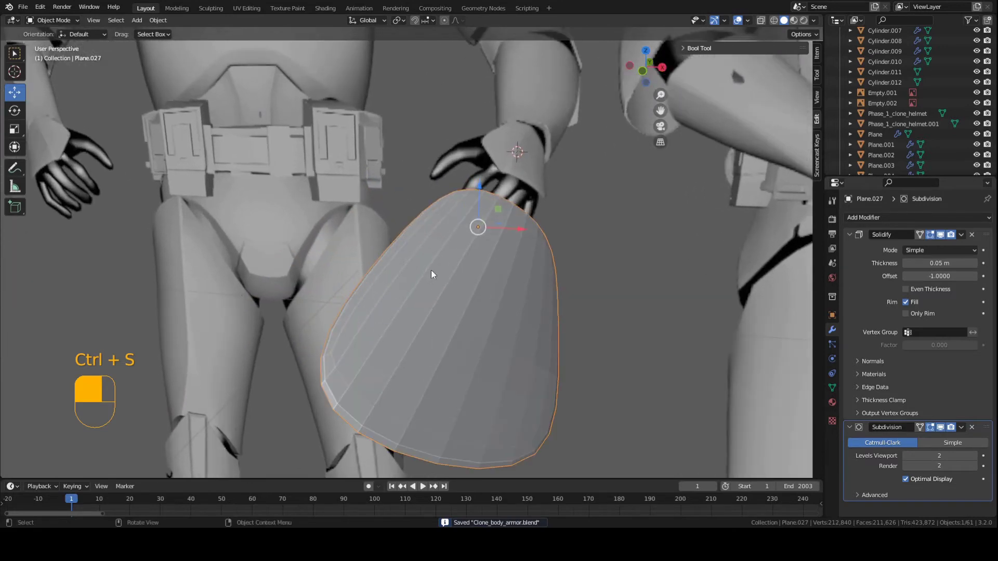
pyautogui.rightClick(469, 294)
pyautogui.click(469, 291)
pyautogui.moveTo(468, 291)
pyautogui.mouseDown(button='middle')
pyautogui.moveTo(465, 264)
pyautogui.moveTo(441, 260)
pyautogui.moveTo(484, 279)
pyautogui.mouseUp(button='middle')
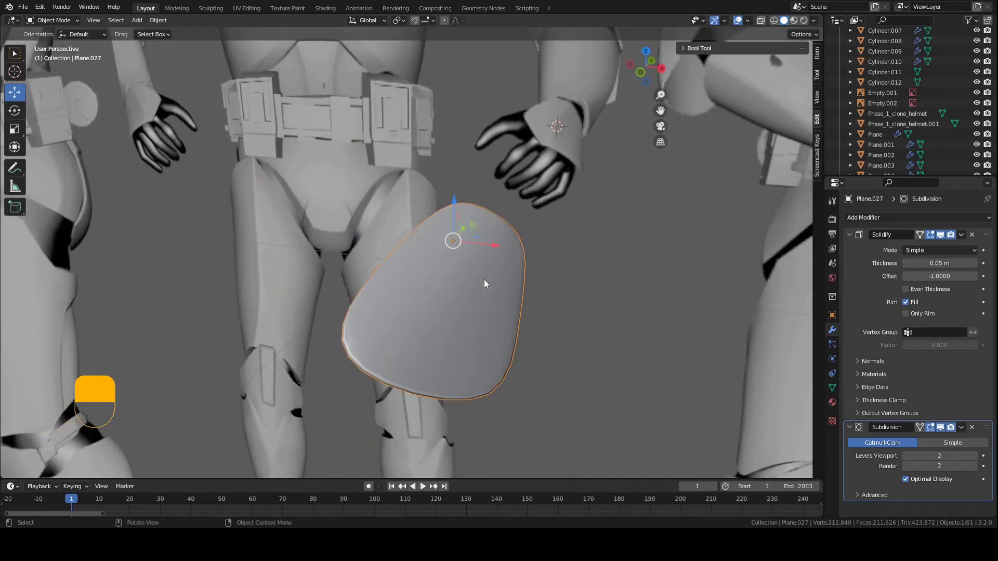
# - In Edit Mode, add one loop cut near the plate's inner side edge and another close to the central ridge
pyautogui.click(43, 24)
pyautogui.click(52, 44)
pyautogui.hotkey('ctrl', 's')
pyautogui.moveTo(393, 241); pyautogui.dragTo(406, 256, button='middle')
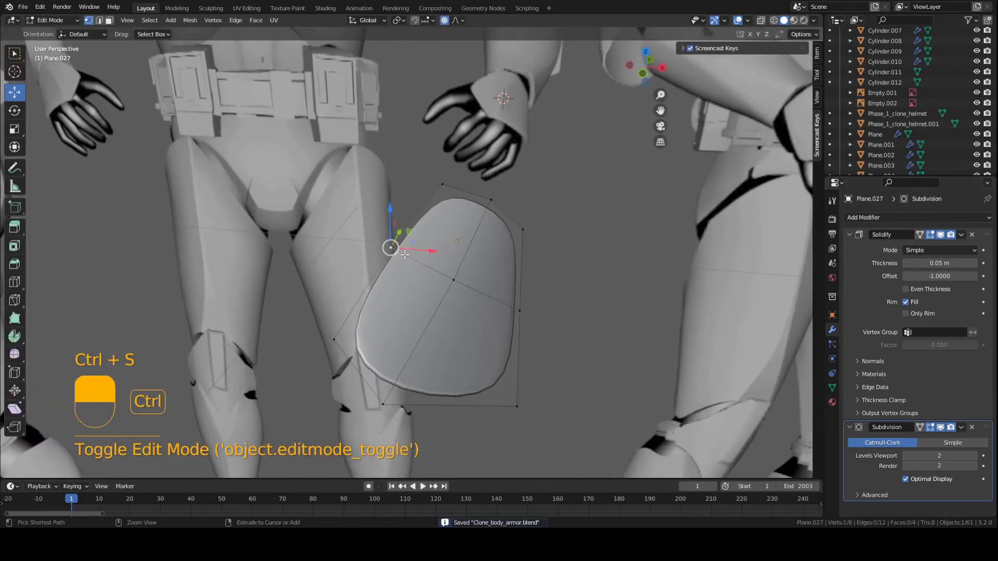
pyautogui.hotkey('ctrl', 'r')
pyautogui.click(420, 260)
pyautogui.rightClick(407, 256)
pyautogui.click(439, 271)
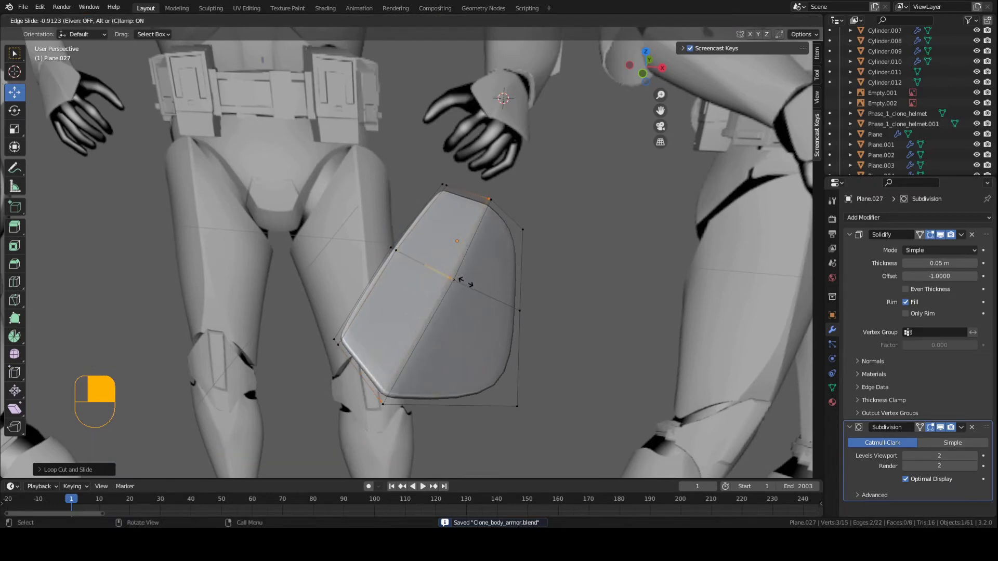
pyautogui.rightClick(454, 279)
# - Add a loop cut near the plate's opposite side edge, return to Object Mode, and save the file
pyautogui.moveTo(488, 300); pyautogui.dragTo(459, 289, button='middle')
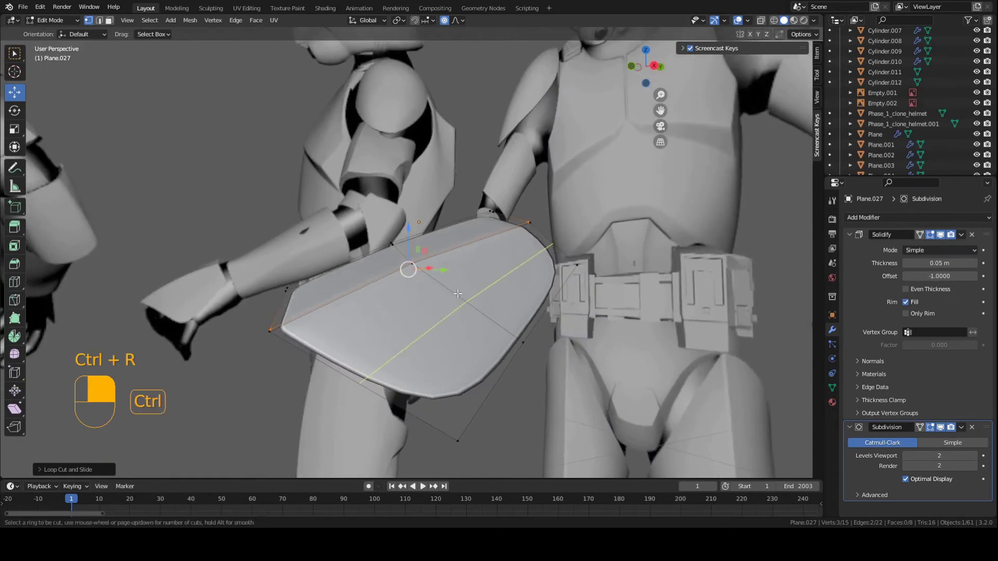
pyautogui.click(458, 294)
pyautogui.click(509, 333)
pyautogui.press('Tab')
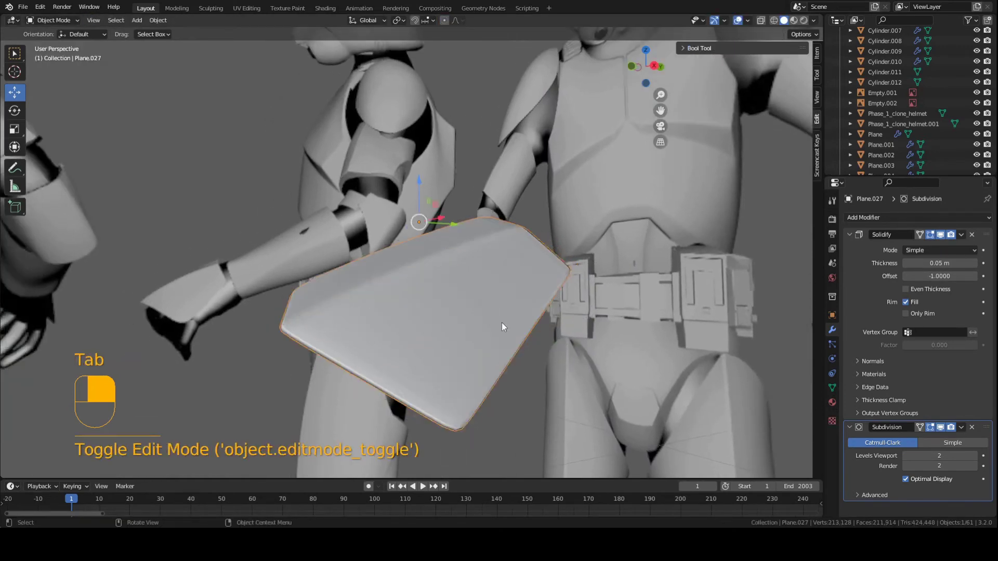
pyautogui.hotkey('ctrl', 's')
# - In front view, move the hand plate from the reference image across to the character's outstretched hand
pyautogui.moveTo(503, 328); pyautogui.dragTo(503, 292, button='middle')
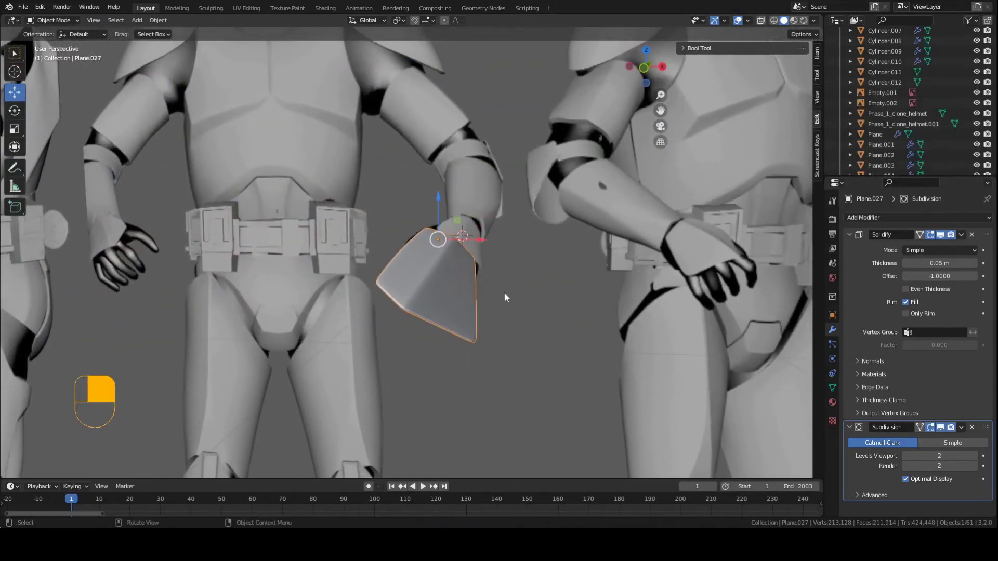
pyautogui.press('KP_1')
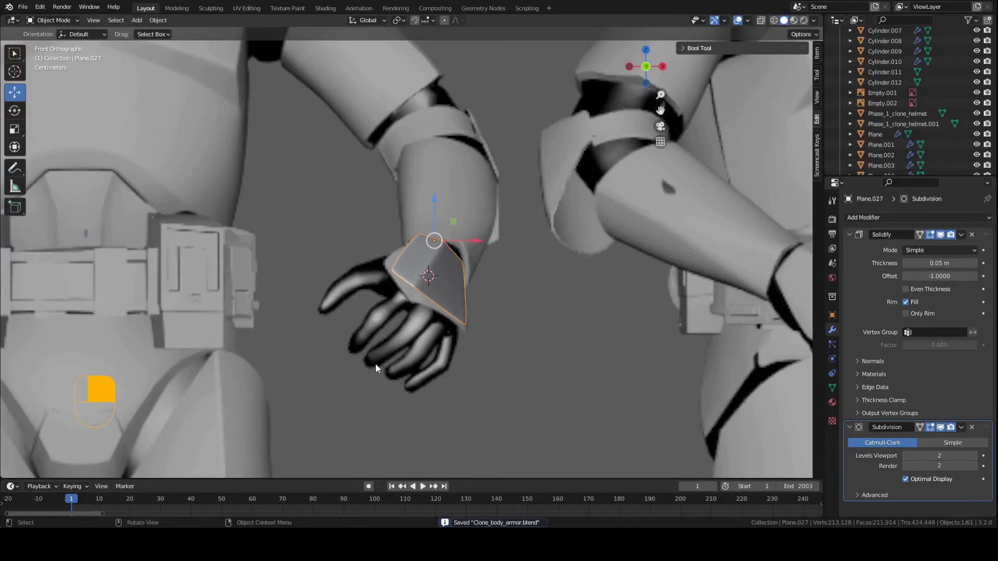
pyautogui.scroll(-3, 448, 314)
pyautogui.scroll(4, 447, 314)
pyautogui.press('g')
pyautogui.rightClick(400, 297)
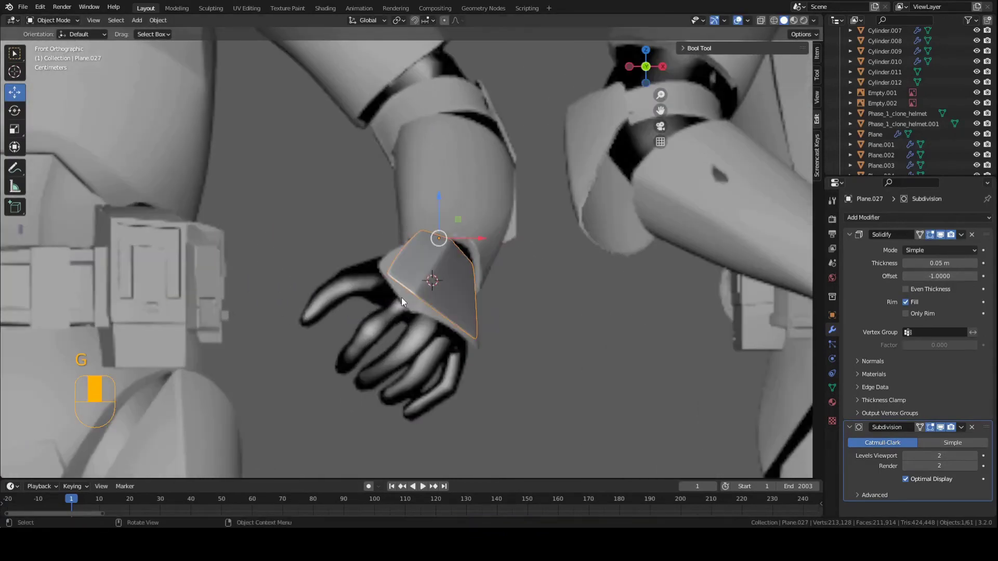
pyautogui.scroll(-4, 401, 297)
pyautogui.keyDown('shift'); pyautogui.moveTo(322, 311); pyautogui.dragTo(490, 282, button='middle'); pyautogui.keyUp('shift')
pyautogui.press('g')
pyautogui.click(148, 307)
pyautogui.keyDown('shift'); pyautogui.moveTo(150, 306); pyautogui.dragTo(439, 266, button='middle'); pyautogui.keyUp('shift')
pyautogui.scroll(-2, 439, 266)
pyautogui.keyDown('shift'); pyautogui.moveTo(317, 286); pyautogui.dragTo(559, 244, button='middle'); pyautogui.keyUp('shift')
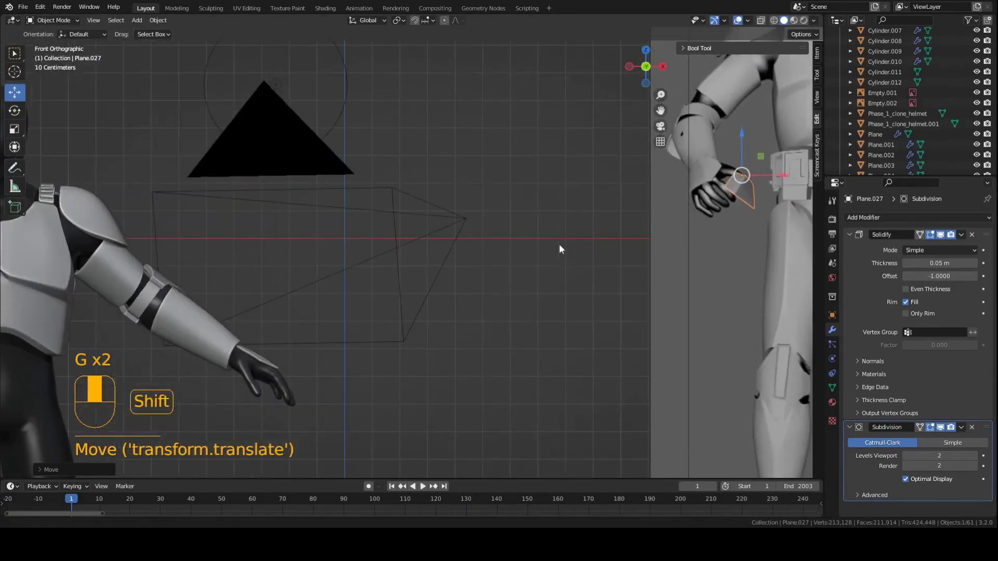
pyautogui.press('g')
pyautogui.click(188, 363)
pyautogui.keyDown('shift'); pyautogui.moveTo(256, 337); pyautogui.dragTo(444, 291, button='middle'); pyautogui.keyUp('shift')
pyautogui.press('g')
pyautogui.click(321, 342)
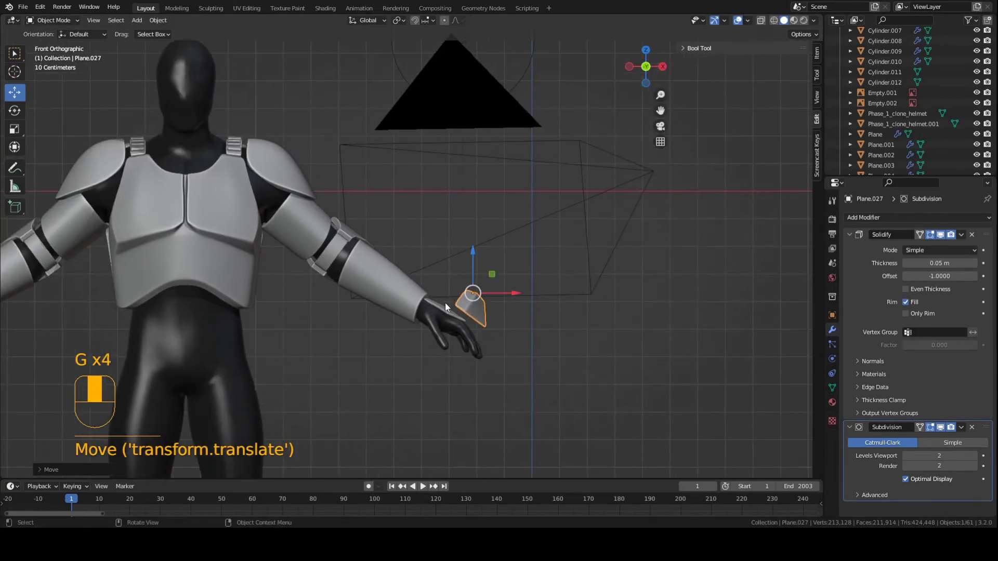
# - Hide the existing piece covering the character's wrist instead of deleting it, select the new plate, and save the file
pyautogui.click(445, 306)
pyautogui.scroll(4, 444, 312)
pyautogui.press('Delete')
pyautogui.moveTo(444, 319); pyautogui.dragTo(476, 313, button='middle')
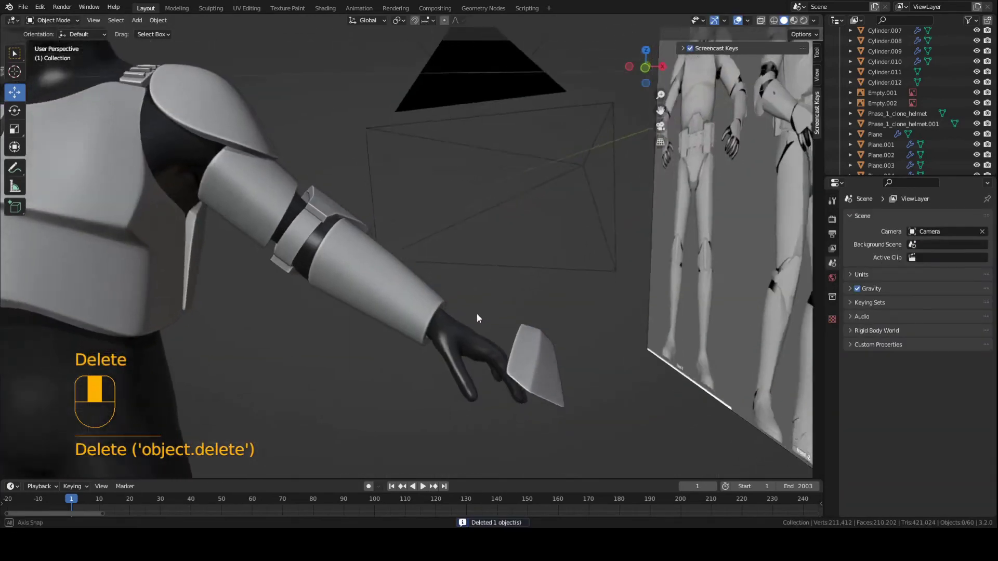
pyautogui.scroll(-3, 477, 314)
pyautogui.hotkey('ctrl', 'z')
pyautogui.press('h')
pyautogui.click(538, 355)
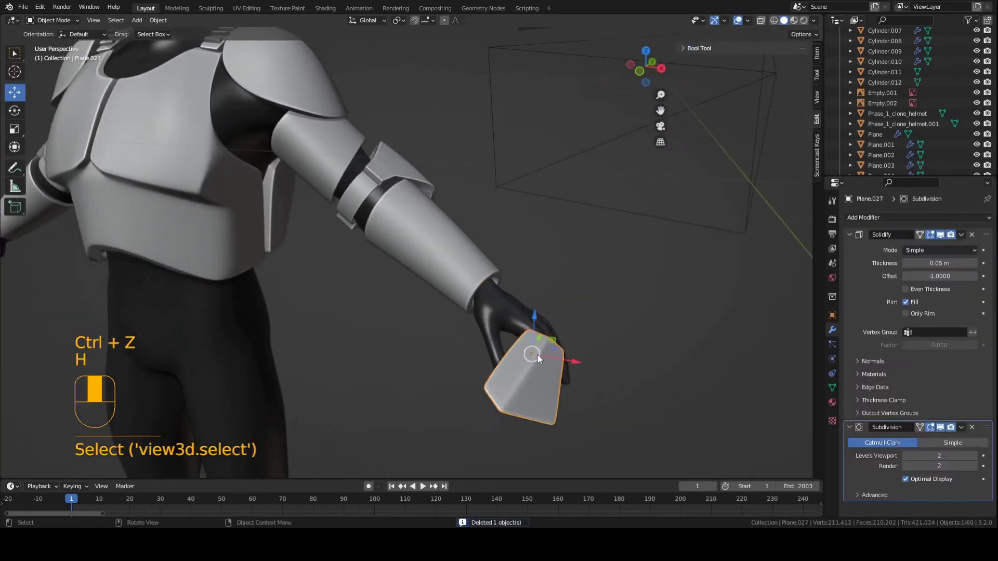
pyautogui.hotkey('ctrl', 's')
# - Move the hand plate over the back of the character's hand
pyautogui.moveTo(537, 355); pyautogui.dragTo(234, 285, button='middle')
pyautogui.press('g')
pyautogui.click(438, 275)
pyautogui.scroll(3, 495, 379)
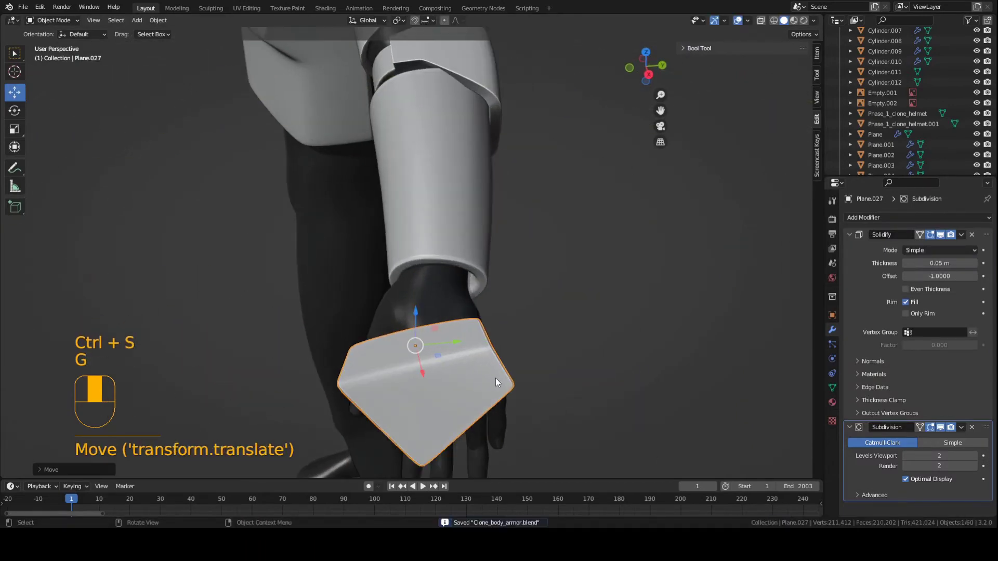
# - Rotate the hand plate to line it up with the direction of the hand
pyautogui.keyDown('shift'); pyautogui.moveTo(494, 378); pyautogui.dragTo(407, 251, button='middle'); pyautogui.keyUp('shift')
pyautogui.click(20, 116)
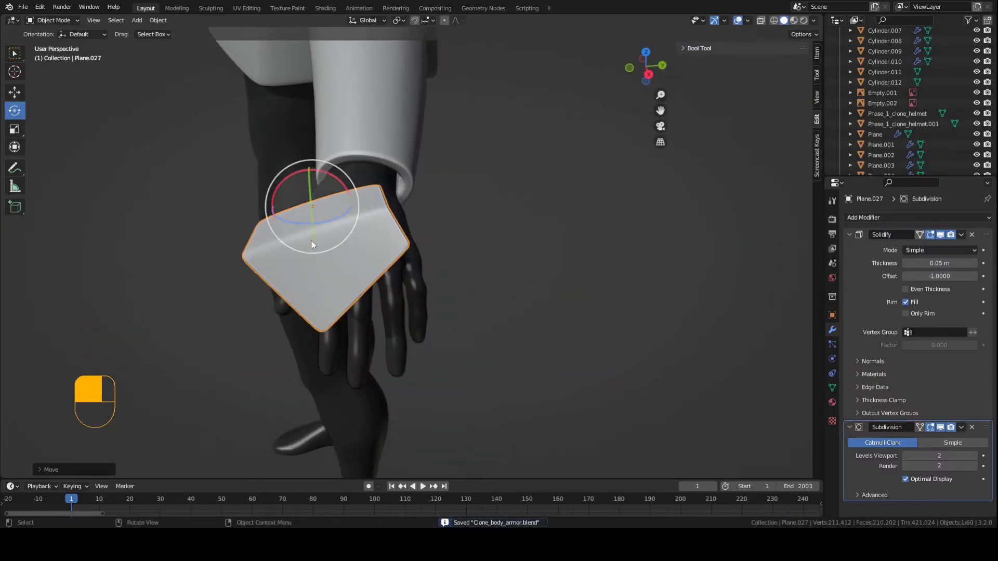
pyautogui.moveTo(296, 225); pyautogui.dragTo(328, 226)
pyautogui.moveTo(327, 226); pyautogui.dragTo(509, 266, button='middle')
pyautogui.press('r')
pyautogui.click(386, 229)
# - Move the plate onto the back of the hand just below the forearm armor, and save the file
pyautogui.press('g')
pyautogui.click(364, 244)
pyautogui.press('a')
pyautogui.press('a')
pyautogui.hotkey('ctrl', 's')
# - Rotate the hand plate around Z and tilt it to follow the back of the hand, then save the file
pyautogui.click(465, 270)
pyautogui.scroll(3, 465, 271)
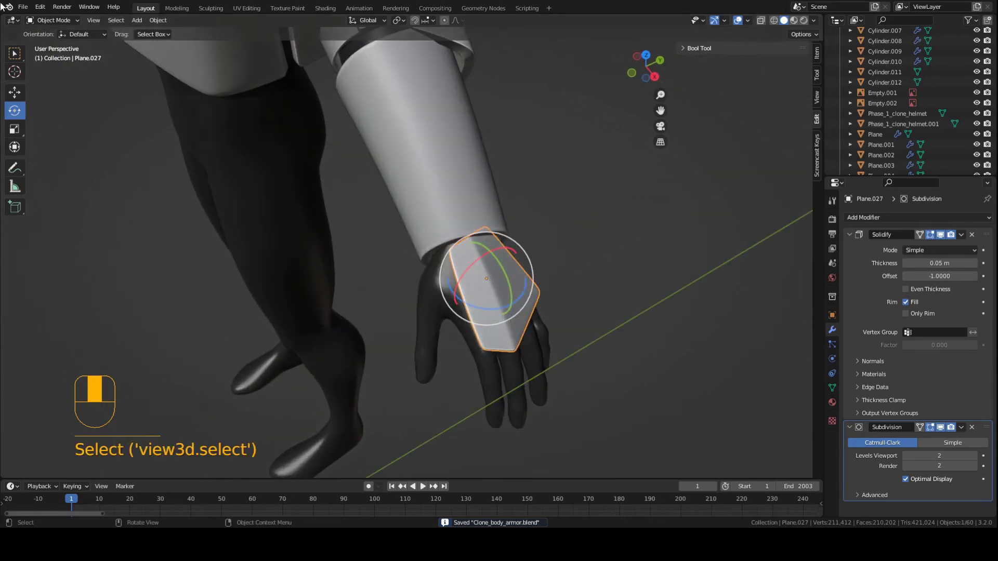
pyautogui.press('r')
pyautogui.press('z')
pyautogui.click(598, 303)
pyautogui.moveTo(585, 268); pyautogui.dragTo(526, 208, button='middle')
pyautogui.press('r')
pyautogui.click(575, 265)
pyautogui.press('a')
pyautogui.moveTo(575, 265); pyautogui.dragTo(470, 296, button='middle')
pyautogui.press('a')
pyautogui.hotkey('ctrl', 's')
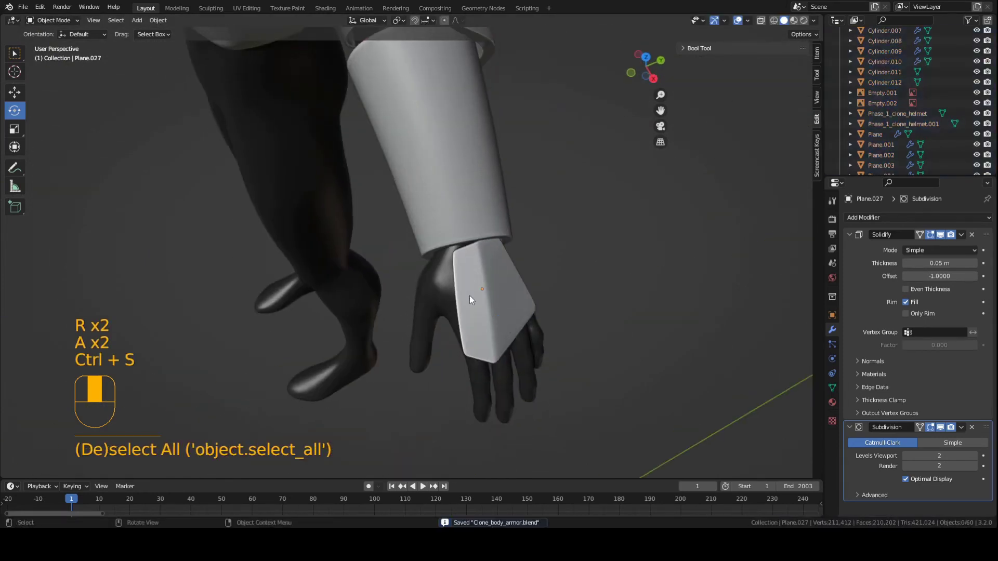
# - In Edit Mode, select the two narrow faces along the plate's thumb-side edge and move them to fit the hand
pyautogui.click(469, 293)
pyautogui.click(57, 21)
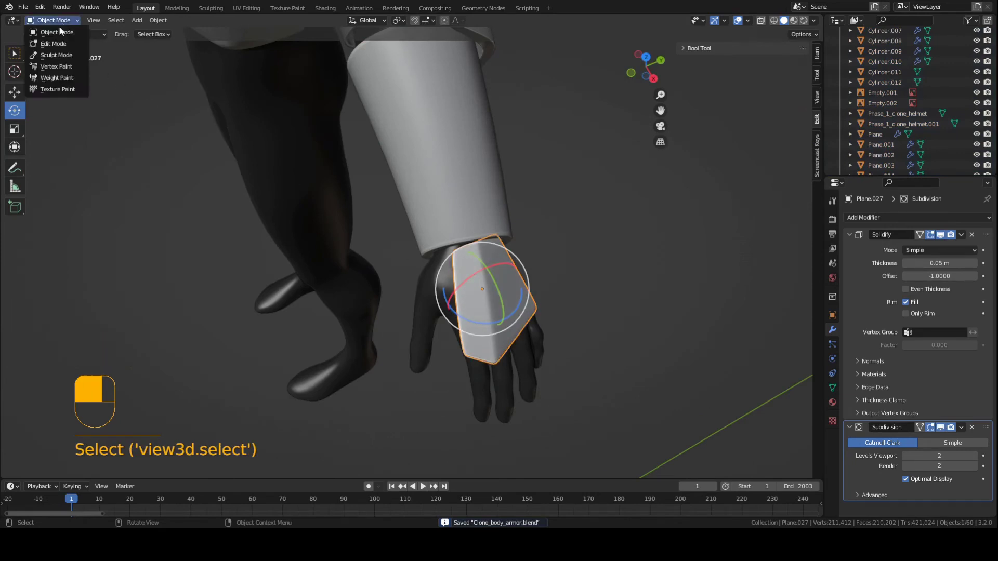
pyautogui.click(55, 34)
pyautogui.scroll(2, 455, 330)
pyautogui.press('3')
pyautogui.click(491, 331)
pyautogui.keyDown('shift'); pyautogui.click(494, 345); pyautogui.keyUp('shift')
pyautogui.moveTo(479, 334); pyautogui.dragTo(450, 303, button='middle')
pyautogui.press('g')
pyautogui.click(495, 322)
pyautogui.press('g')
pyautogui.click(454, 311)
# - Adjust the plate's shape in edge select mode, return to Object Mode, and save the file
pyautogui.press('2')
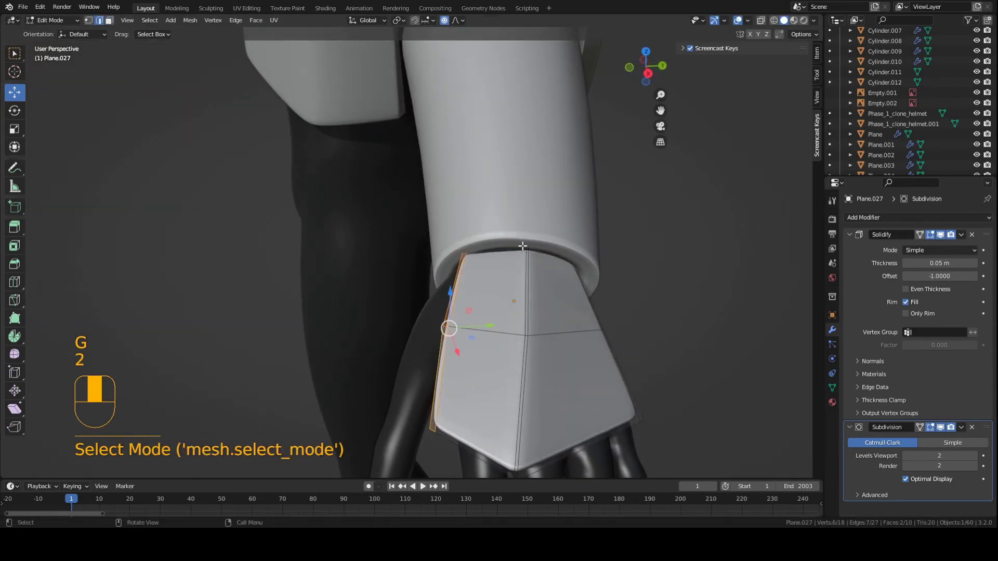
pyautogui.press('g')
pyautogui.moveTo(526, 245); pyautogui.dragTo(557, 292, button='middle')
pyautogui.click(523, 241)
pyautogui.press('Tab')
pyautogui.hotkey('ctrl', 's')
# - In Edit Mode, select the edge near the ridge's wrist end and move it to refine the plate's fit
pyautogui.press('a')
pyautogui.press('a')
pyautogui.press('Tab')
pyautogui.press('a')
pyautogui.press('a')
pyautogui.press('c')
pyautogui.click(537, 264)
pyautogui.rightClick(538, 265)
pyautogui.press('g')
pyautogui.click(549, 281)
# - Select the vertices at the plate's thumb-side knuckle corner and move them closer to the hand
pyautogui.press('1')
pyautogui.press('a')
pyautogui.press('a')
pyautogui.press('c')
pyautogui.click(451, 279)
pyautogui.rightClick(451, 279)
pyautogui.moveTo(450, 279); pyautogui.dragTo(441, 269, button='middle')
pyautogui.press('g')
pyautogui.click(460, 286)
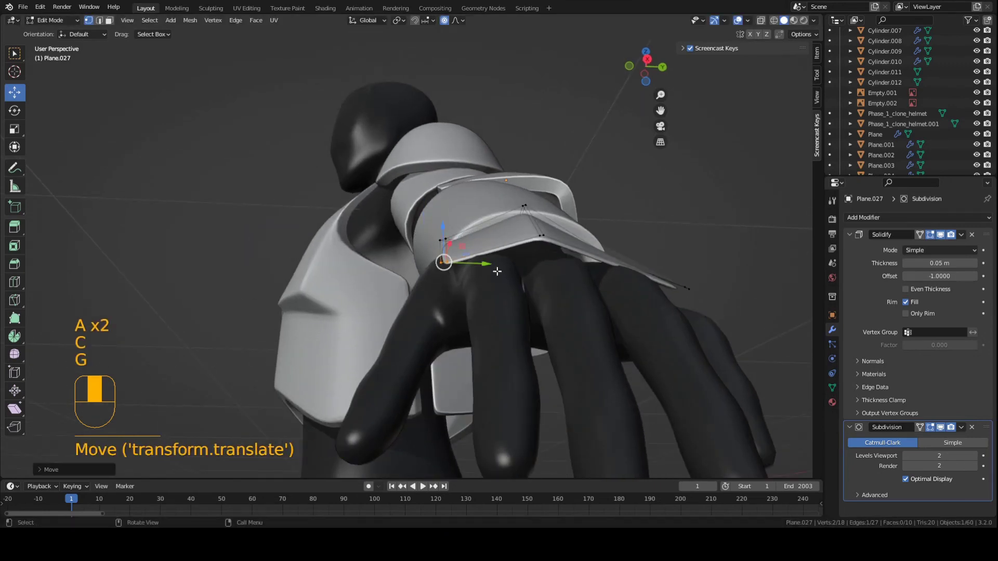
# - Select the vertices at the ridge's knuckle end, reposition them slightly, and leave Edit Mode
pyautogui.moveTo(541, 260); pyautogui.dragTo(481, 274, button='middle')
pyautogui.press('a')
pyautogui.press('a')
pyautogui.press('c')
pyautogui.click(547, 243)
pyautogui.rightClick(547, 244)
pyautogui.press('g')
pyautogui.click(552, 234)
pyautogui.press('Tab')
# - In Edit Mode, select the two vertices at the middle of the plate's ridge and move them to adjust its curve
pyautogui.press('Tab')
pyautogui.press('1')
pyautogui.press('a')
pyautogui.press('a')
pyautogui.press('c')
pyautogui.click(375, 256)
pyautogui.rightClick(375, 256)
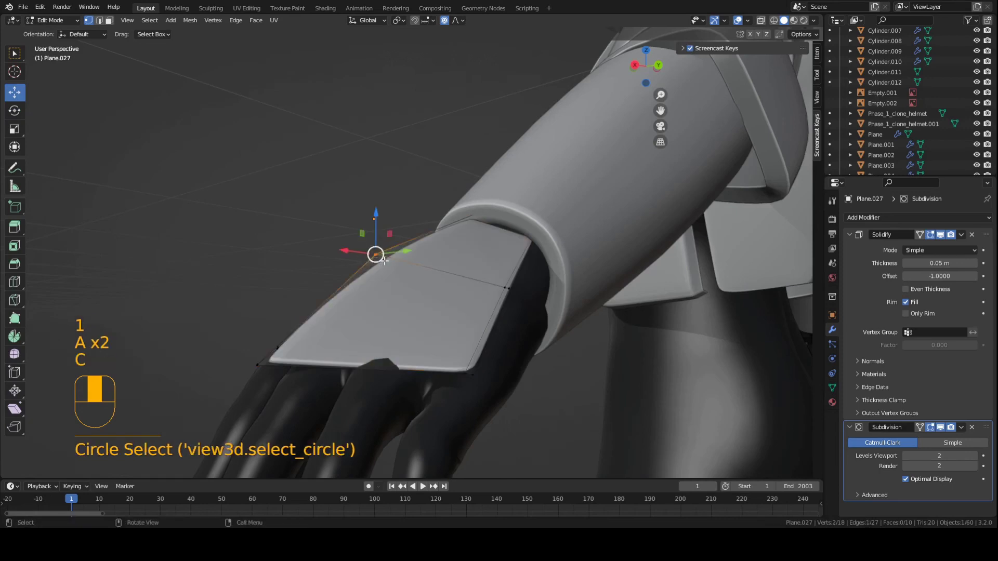
pyautogui.moveTo(375, 256); pyautogui.dragTo(359, 254, button='middle')
pyautogui.press('g')
pyautogui.click(360, 257)
# - Select the edge at the hand plate's little-finger-side knuckle corner and move it along Z to fit the hand
pyautogui.press('3')
pyautogui.press('a')
pyautogui.press('a')
pyautogui.press('c')
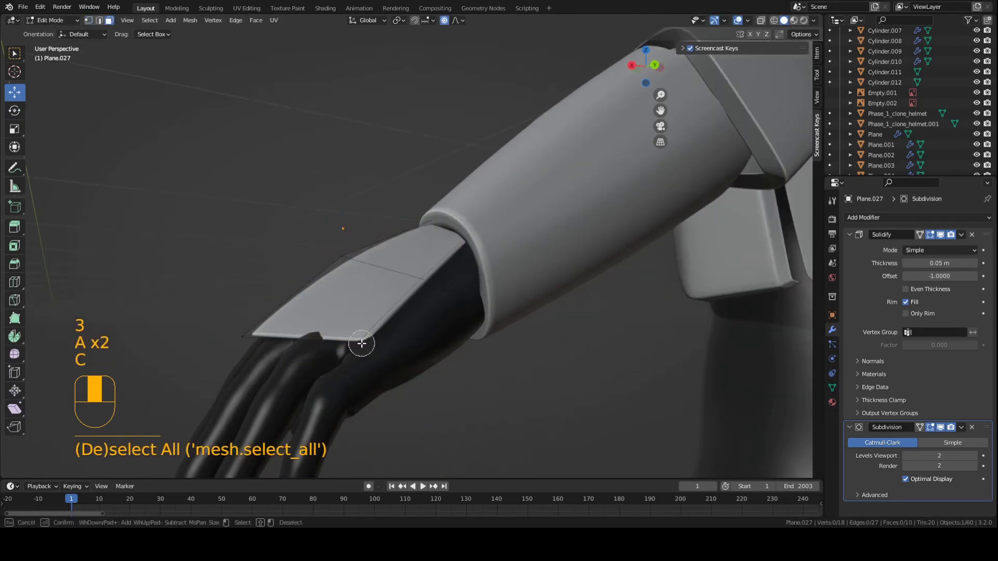
pyautogui.rightClick(361, 343)
pyautogui.press('2')
pyautogui.click(361, 343)
pyautogui.press('g')
pyautogui.moveTo(361, 343); pyautogui.dragTo(532, 305, button='middle')
pyautogui.press('z')
pyautogui.click(372, 324)
# - Move the selected knuckle-corner edge again and rotate it to follow the hand's surface
pyautogui.press('g')
pyautogui.click(608, 302)
pyautogui.click(608, 303)
pyautogui.press('r')
pyautogui.moveTo(608, 303); pyautogui.dragTo(474, 305, button='middle')
# - Select a single plate vertex and nudge it slightly, save the file, and leave Edit Mode
pyautogui.press('2')
pyautogui.press('1')
pyautogui.press('a')
pyautogui.press('a')
pyautogui.press('c')
pyautogui.click(503, 277)
pyautogui.rightClick(503, 277)
pyautogui.press('g')
pyautogui.click(504, 281)
pyautogui.hotkey('ctrl', 's')
pyautogui.press('Tab')
# - Apply the hand plate's Solidify and Subdivision modifiers and save the file
pyautogui.scroll(3, 474, 305)
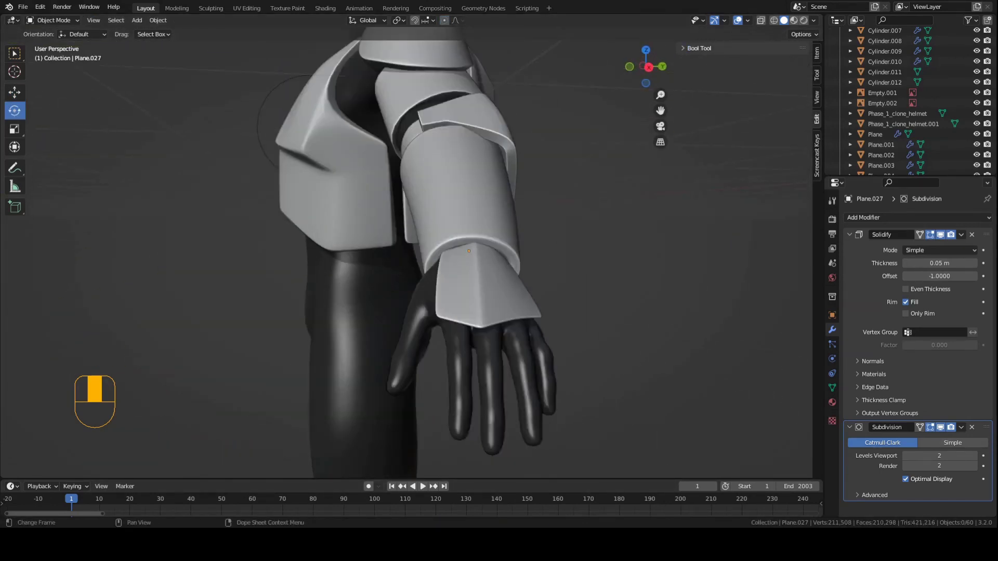
pyautogui.scroll(4, 507, 356)
pyautogui.scroll(-4, 515, 336)
pyautogui.scroll(3, 485, 307)
pyautogui.keyDown('shift'); pyautogui.moveTo(557, 324); pyautogui.dragTo(454, 298, button='middle'); pyautogui.keyUp('shift')
pyautogui.click(961, 235)
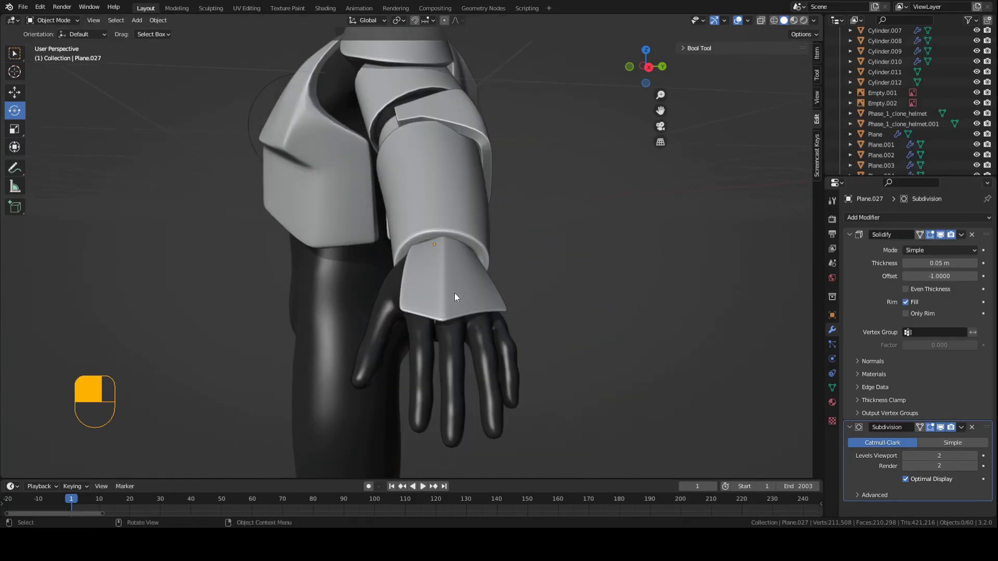
pyautogui.click(961, 235)
pyautogui.click(923, 247)
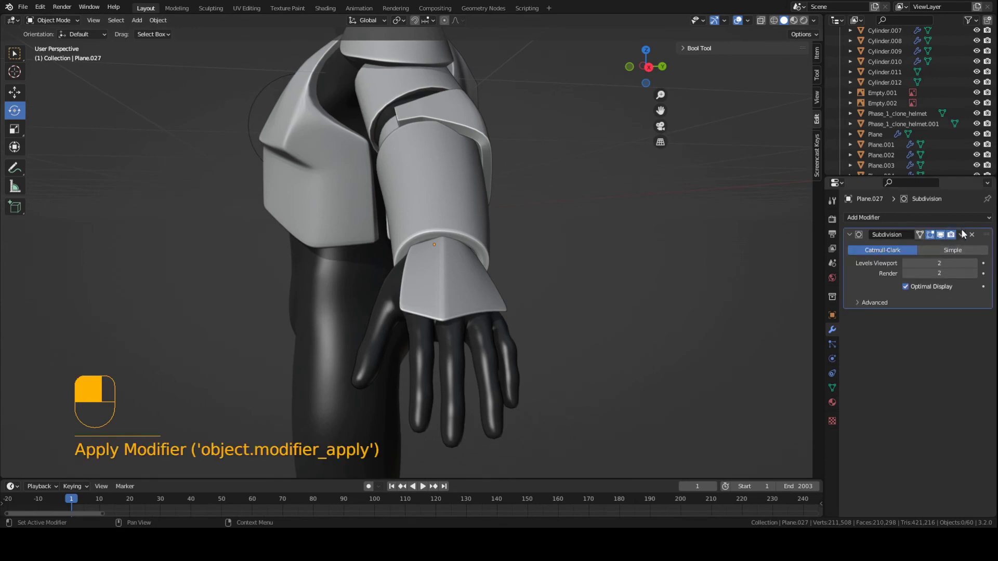
pyautogui.click(955, 247)
pyautogui.hotkey('ctrl', 's')
# - Add a Mirror modifier on the X axis to the hand plate, with rigged_basemesh as the mirror object
pyautogui.moveTo(497, 335); pyautogui.dragTo(804, 272)
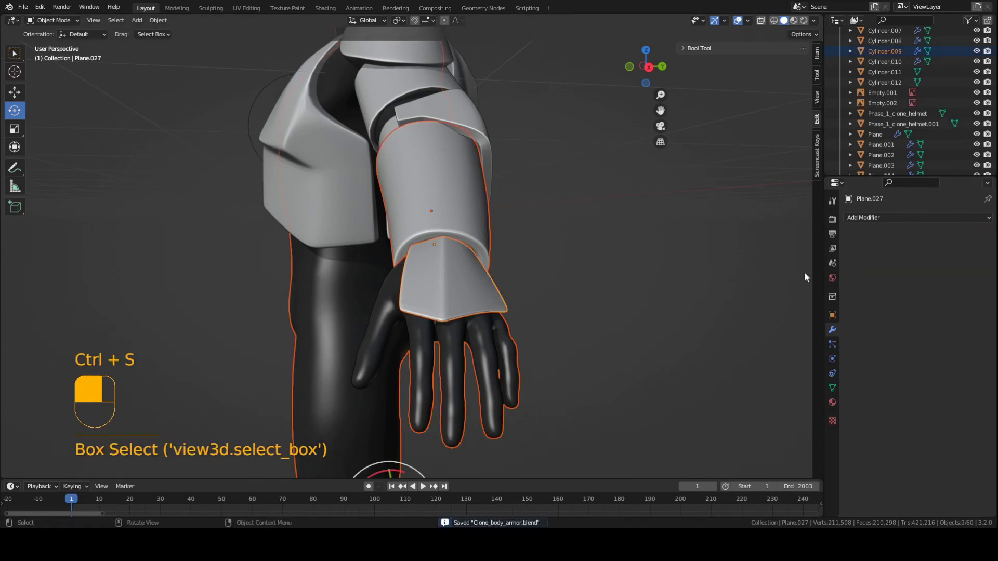
pyautogui.click(870, 218)
pyautogui.click(788, 338)
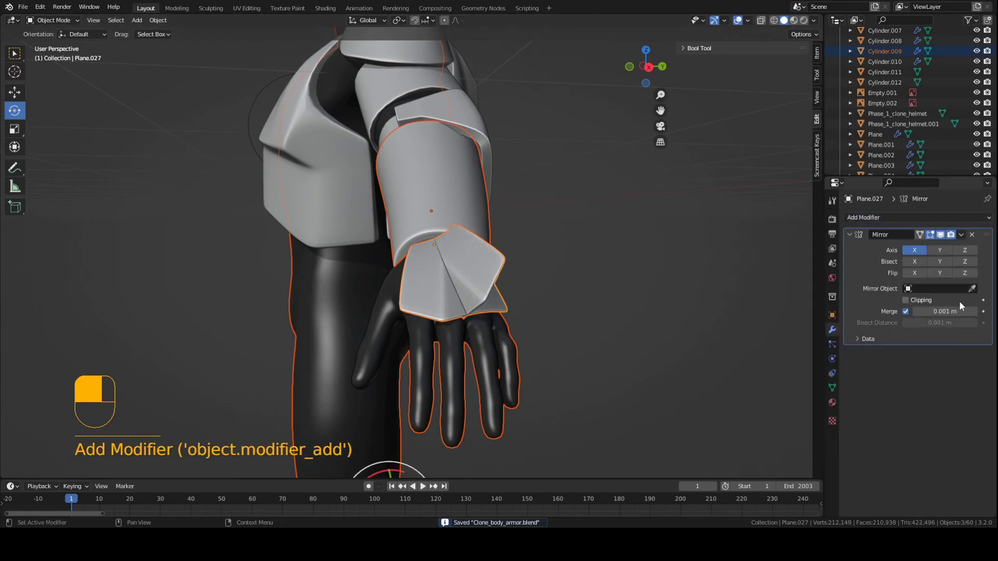
pyautogui.click(506, 343)
# - Deselect all objects and save the file
pyautogui.scroll(-5, 431, 321)
pyautogui.moveTo(431, 320); pyautogui.dragTo(525, 315, button='middle')
pyautogui.keyDown('shift'); pyautogui.moveTo(525, 315); pyautogui.dragTo(453, 312, button='middle'); pyautogui.keyUp('shift')
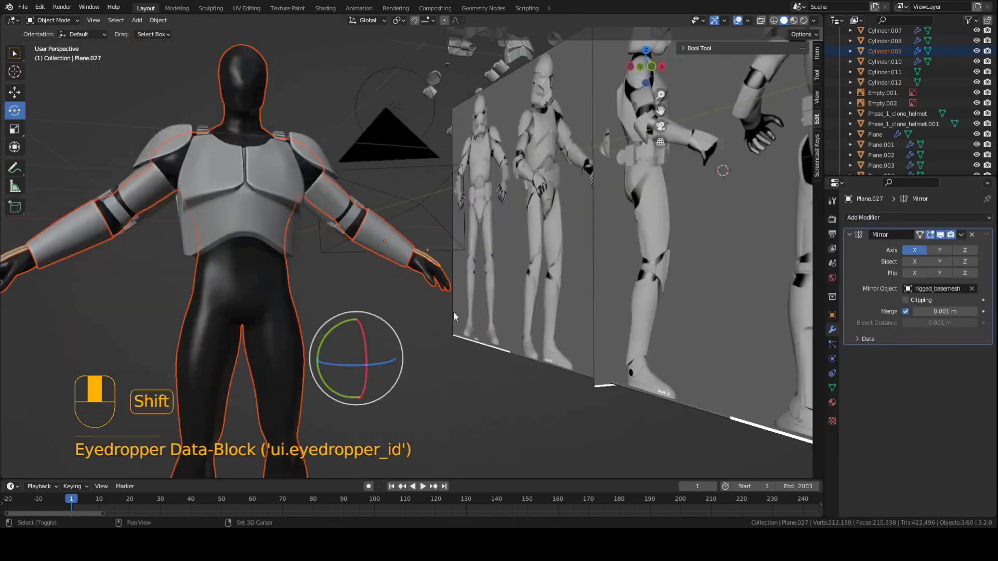
pyautogui.scroll(-2, 442, 320)
pyautogui.press('a')
pyautogui.press('a')
pyautogui.moveTo(137, 287); pyautogui.dragTo(223, 292, button='middle')
pyautogui.moveTo(312, 290); pyautogui.dragTo(240, 289, button='middle')
pyautogui.hotkey('ctrl', 's')
pyautogui.scroll(4, 291, 287)
# - Examine the mirrored hand plates, the arm armor and the waist area from several angles
pyautogui.moveTo(370, 286); pyautogui.dragTo(305, 283, button='middle')
pyautogui.scroll(-5, 461, 309)
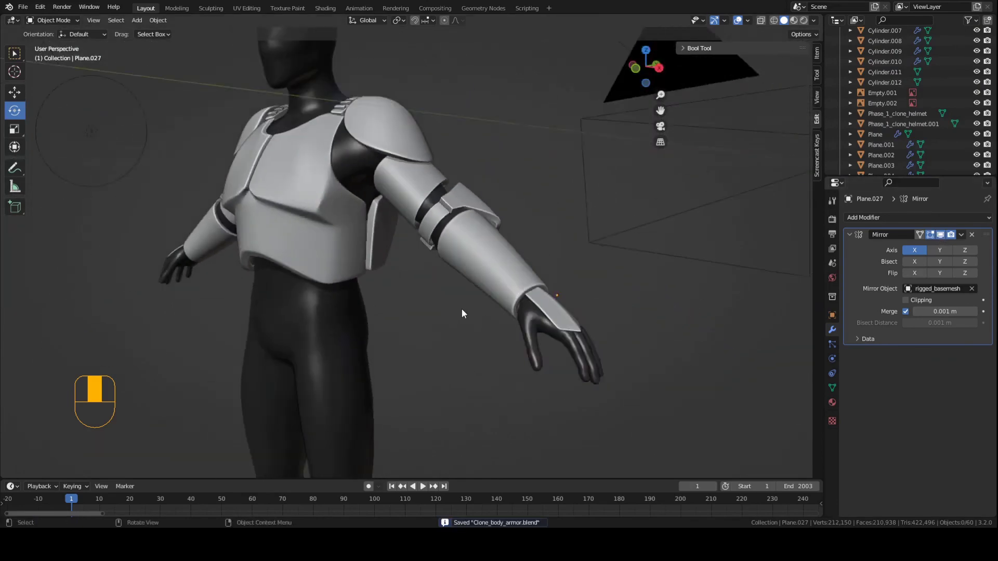
pyautogui.scroll(6, 466, 306)
pyautogui.scroll(-3, 573, 328)
pyautogui.scroll(-3, 571, 325)
pyautogui.moveTo(496, 318); pyautogui.dragTo(542, 320, button='middle')
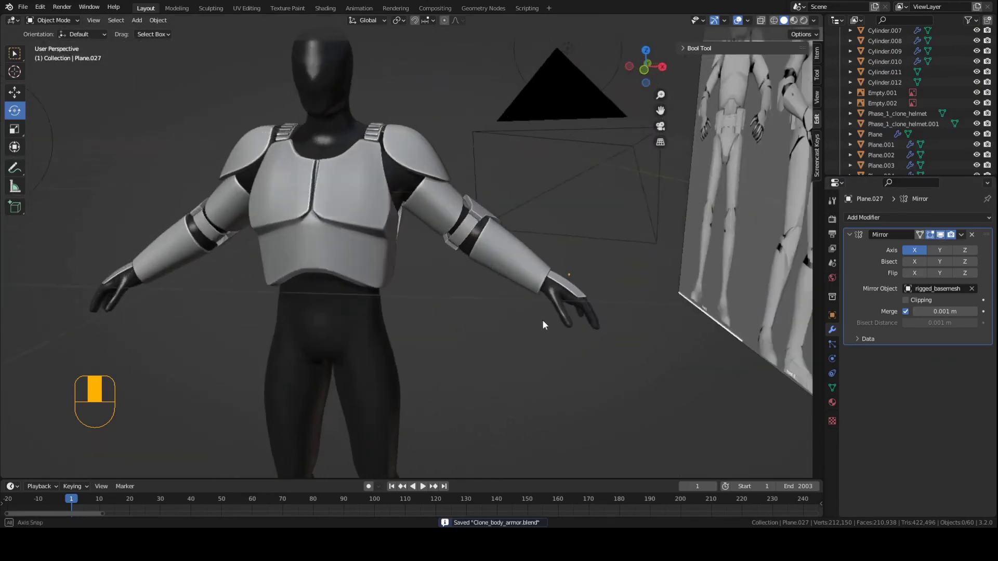
pyautogui.scroll(-3, 544, 317)
pyautogui.moveTo(478, 302); pyautogui.dragTo(377, 323, button='middle')
pyautogui.scroll(6, 401, 289)
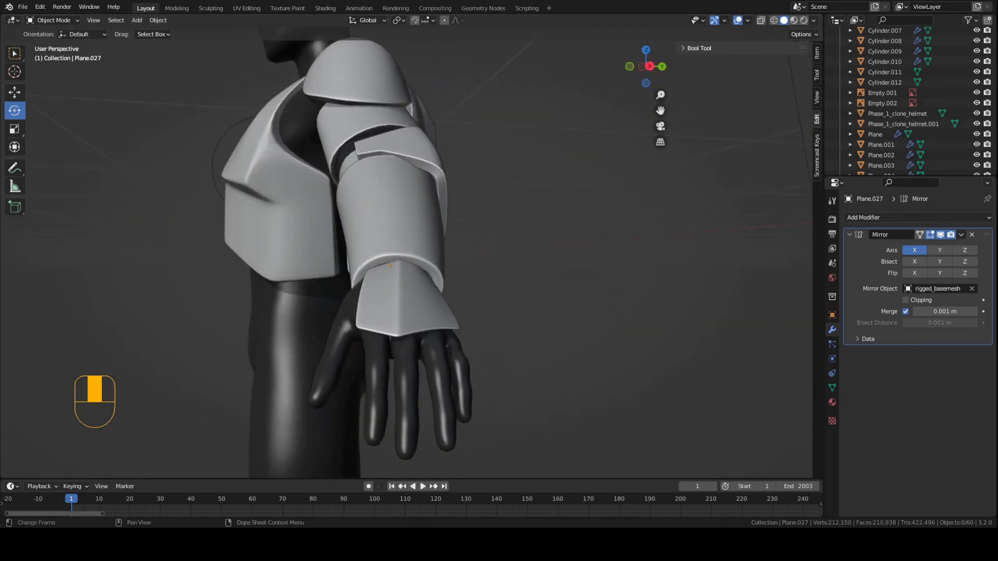
pyautogui.moveTo(390, 265); pyautogui.dragTo(416, 291, button='middle')
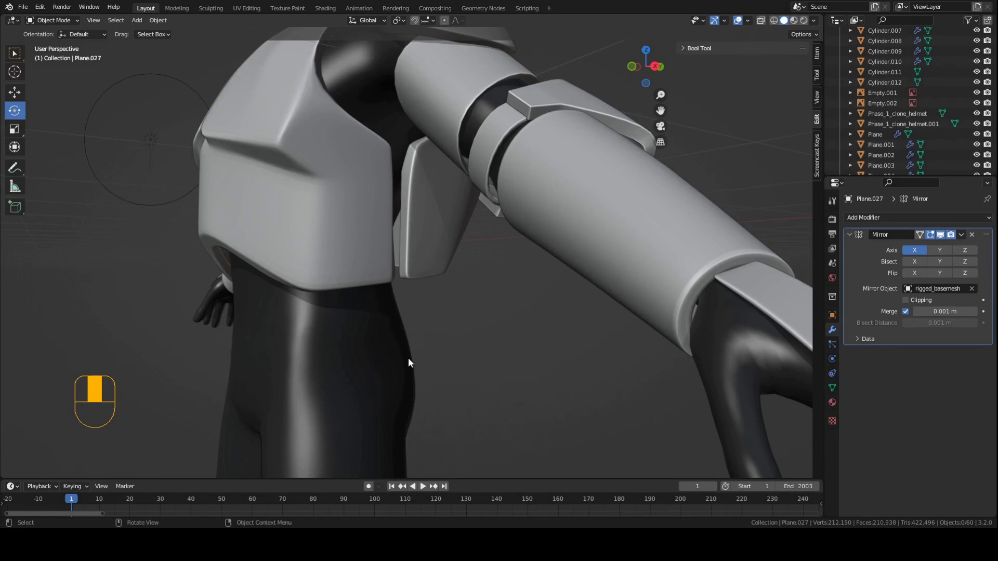
pyautogui.moveTo(408, 362); pyautogui.dragTo(333, 319, button='middle')
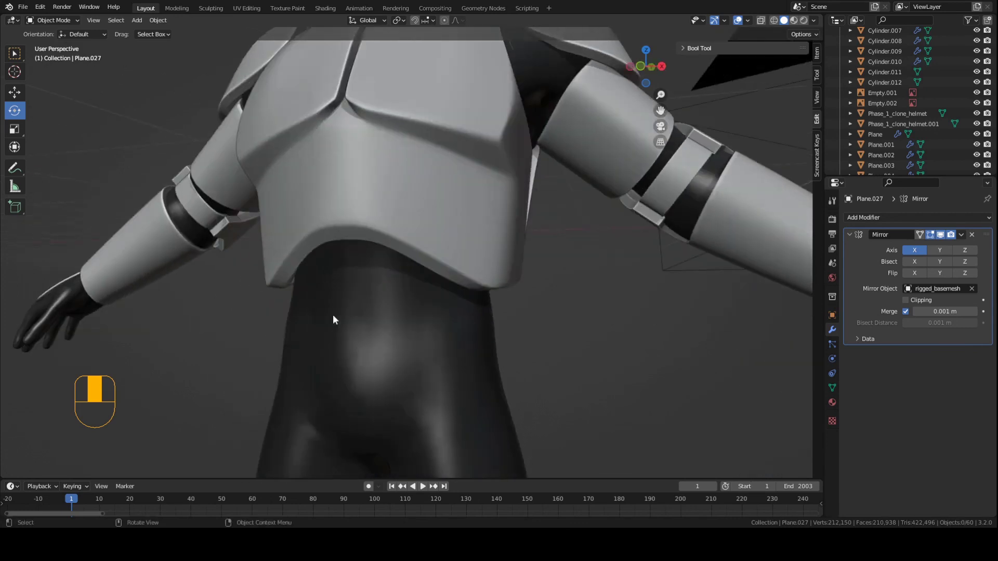
pyautogui.moveTo(372, 291); pyautogui.dragTo(411, 314, button='middle')
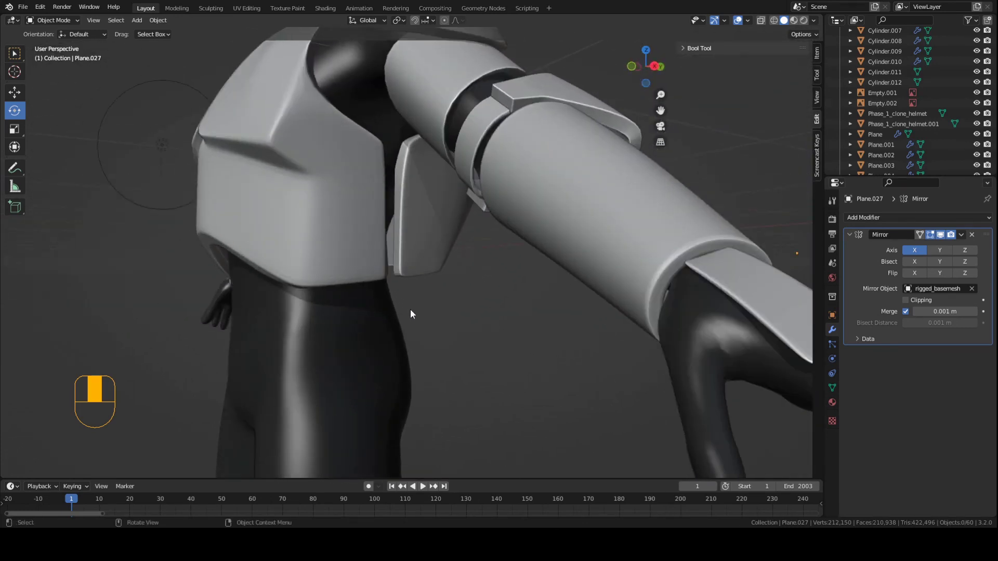